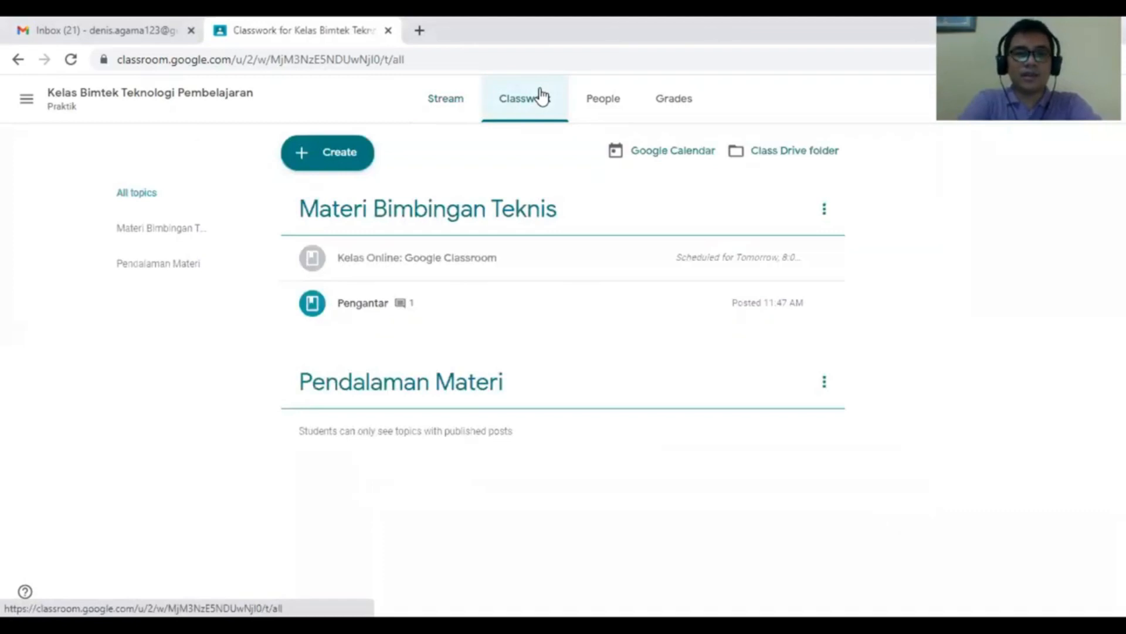
- Create a new Classroom assignment titled 'Soal'
left_click(325, 166)
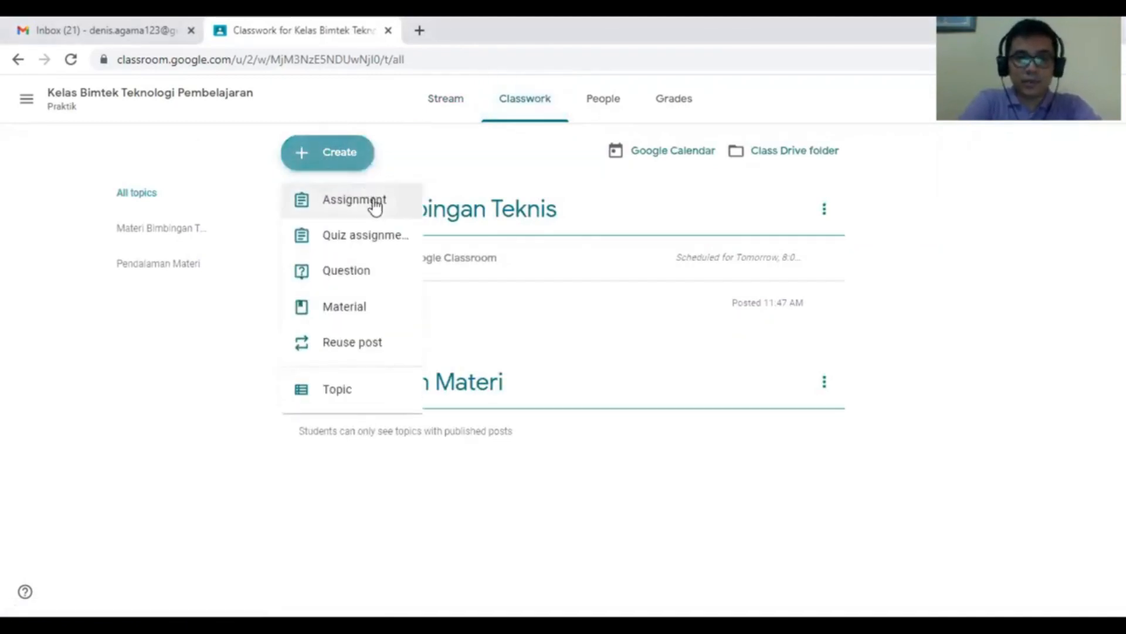
left_click(376, 207)
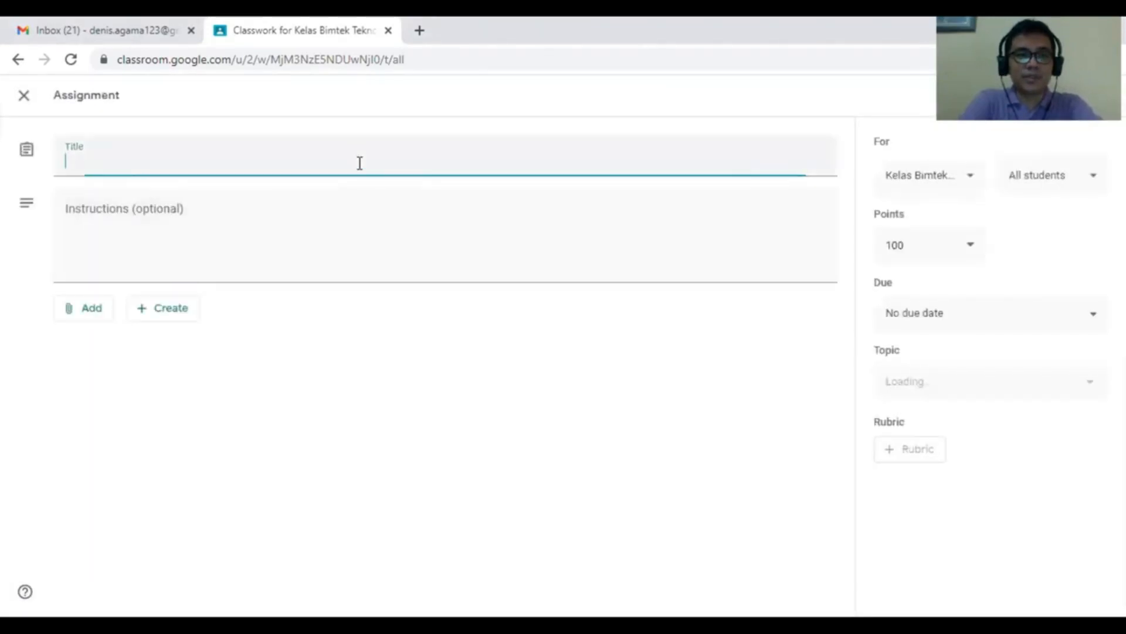
type("Soal")
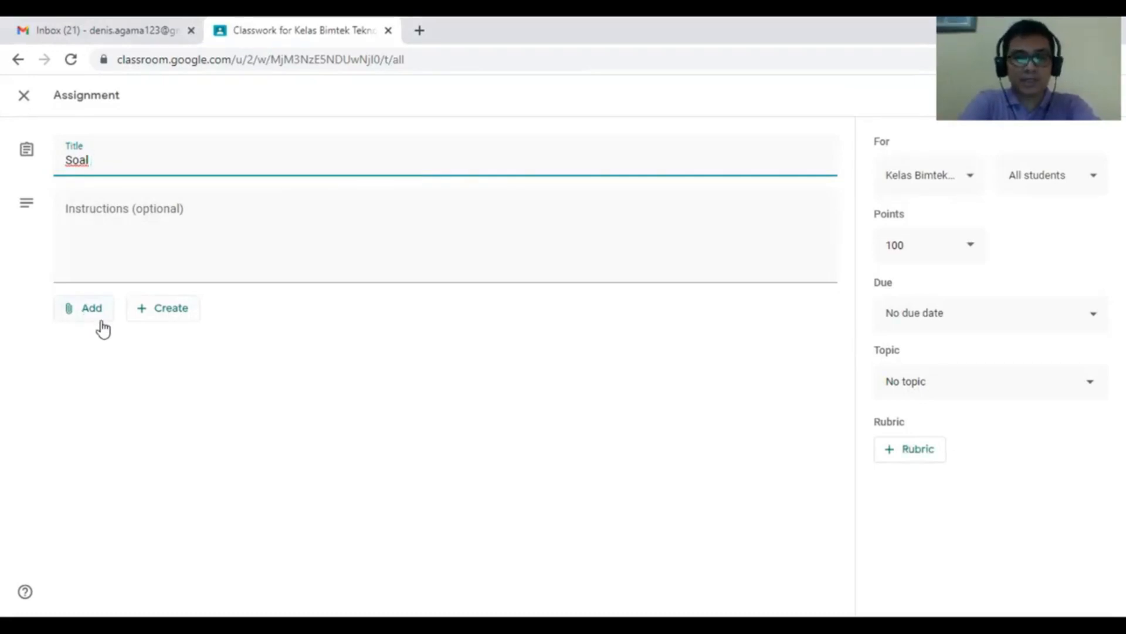
left_click(180, 314)
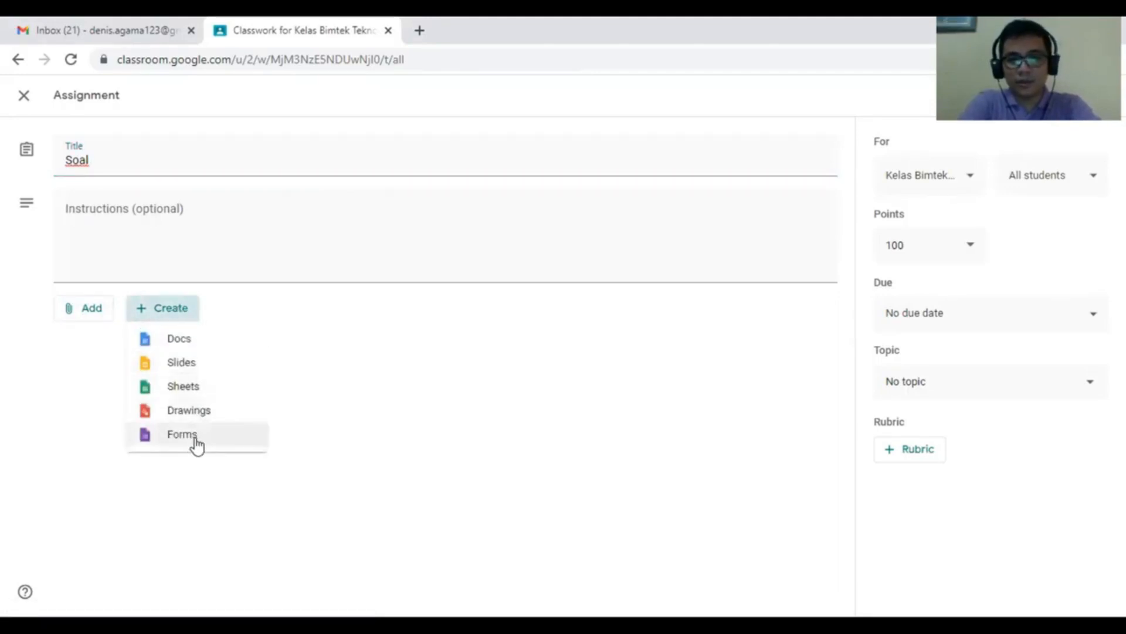
- Attach the 'Soal' Google Form from Drive's Recent files to the assignment and open it
left_click(81, 319)
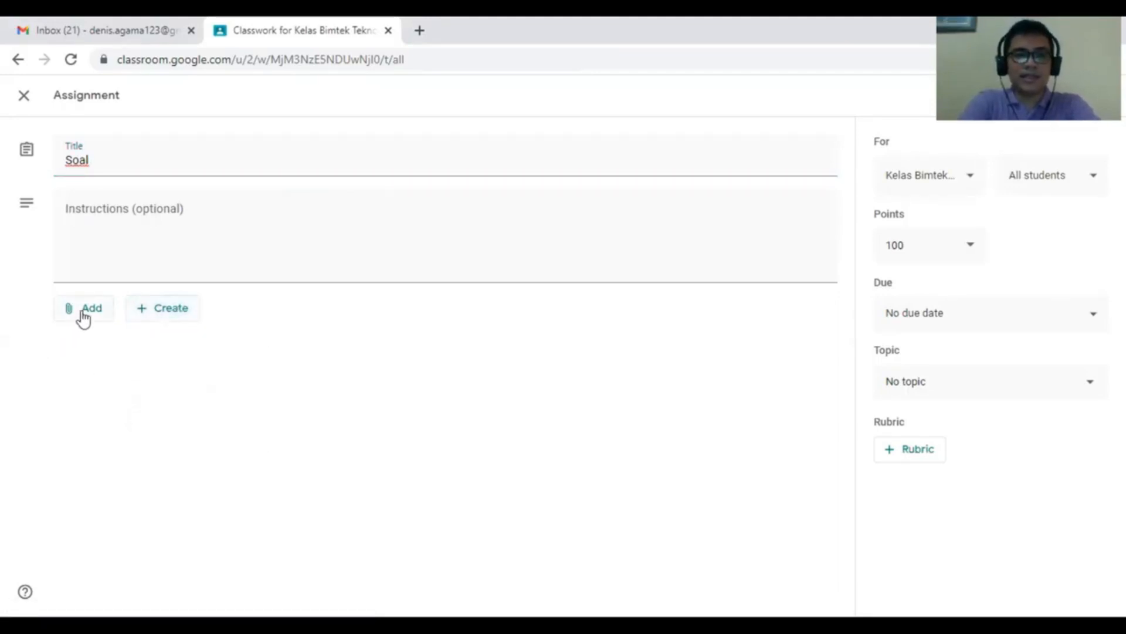
left_click(84, 319)
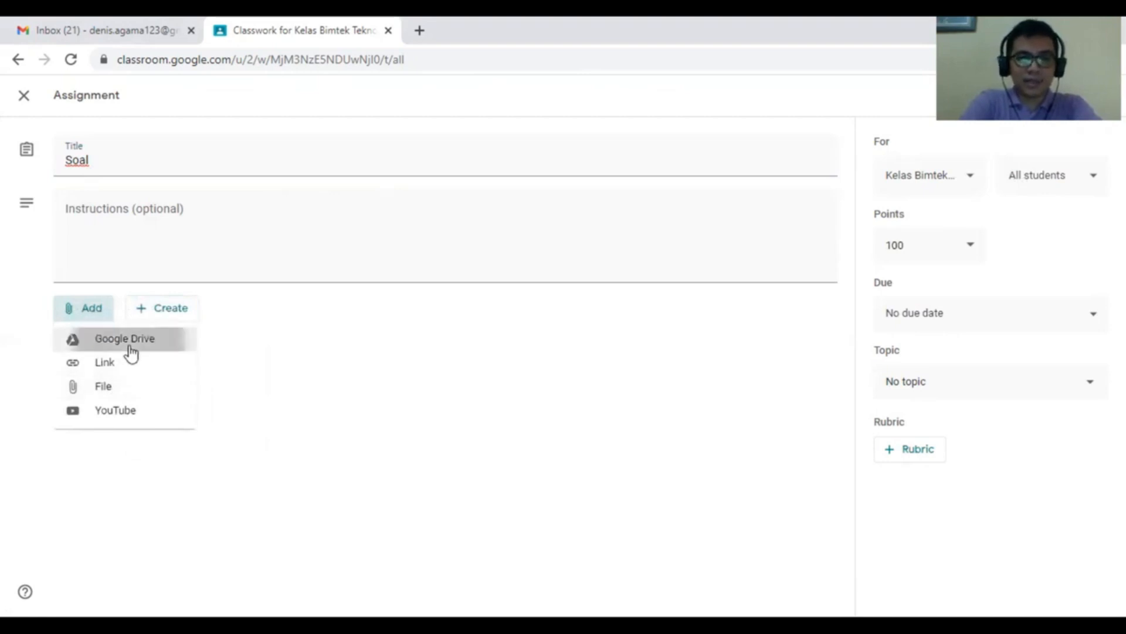
left_click(130, 347)
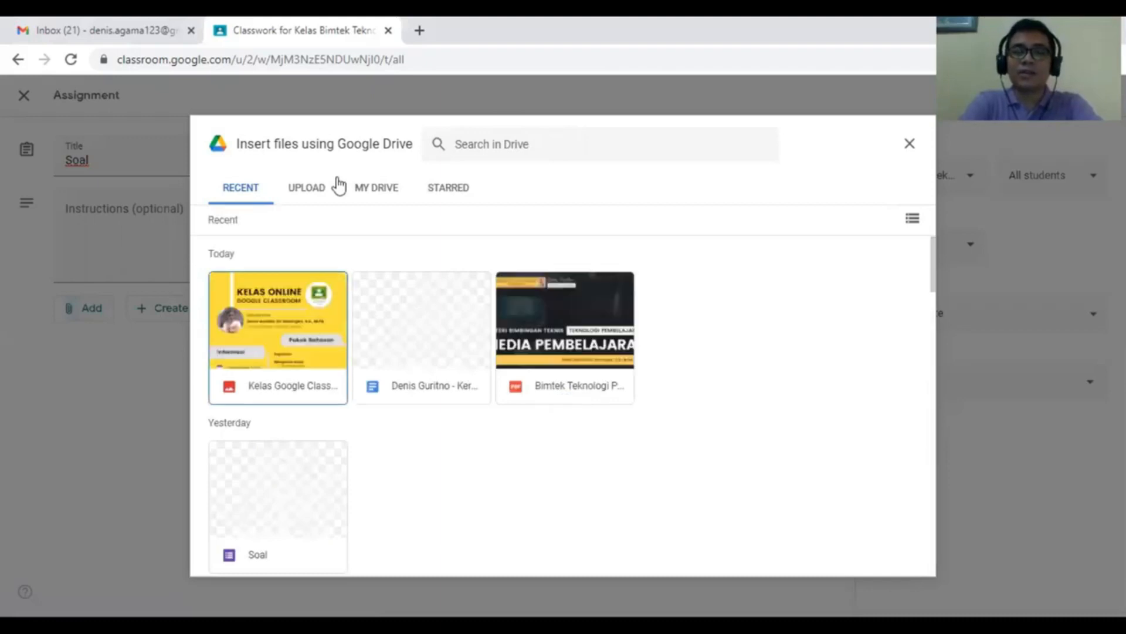
left_click(330, 491)
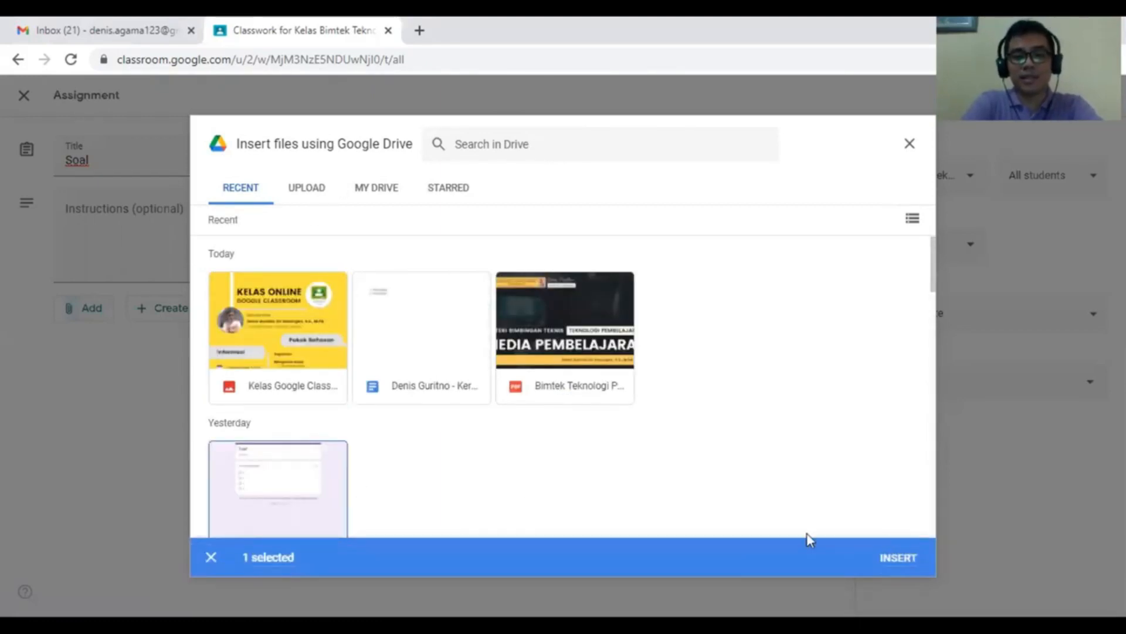
scroll(304, 404, "down", 3)
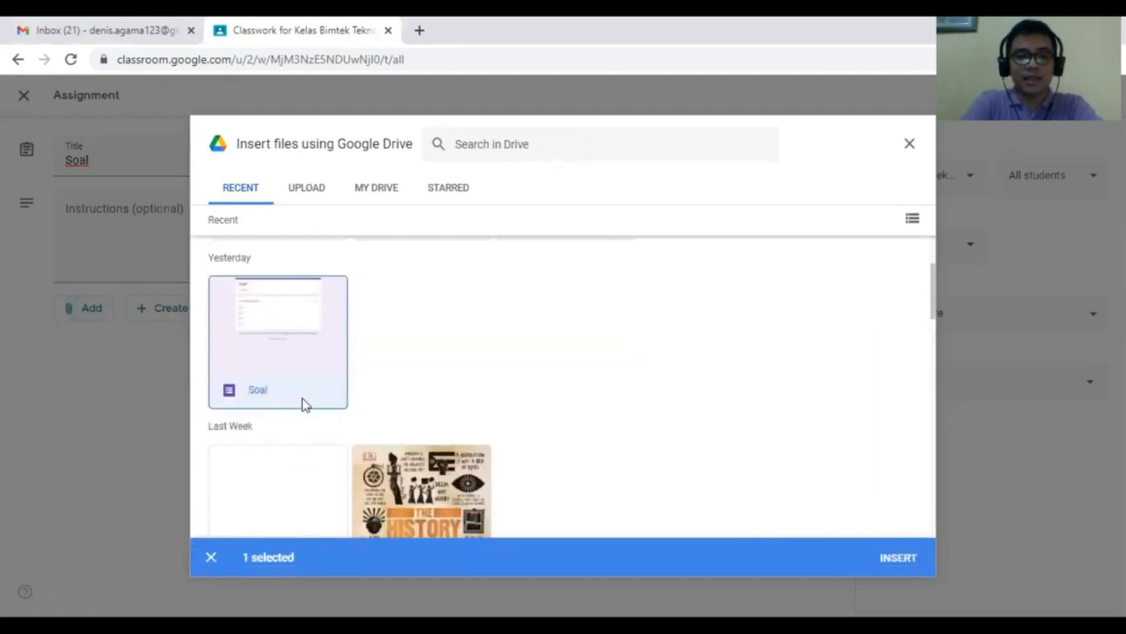
left_click(907, 563)
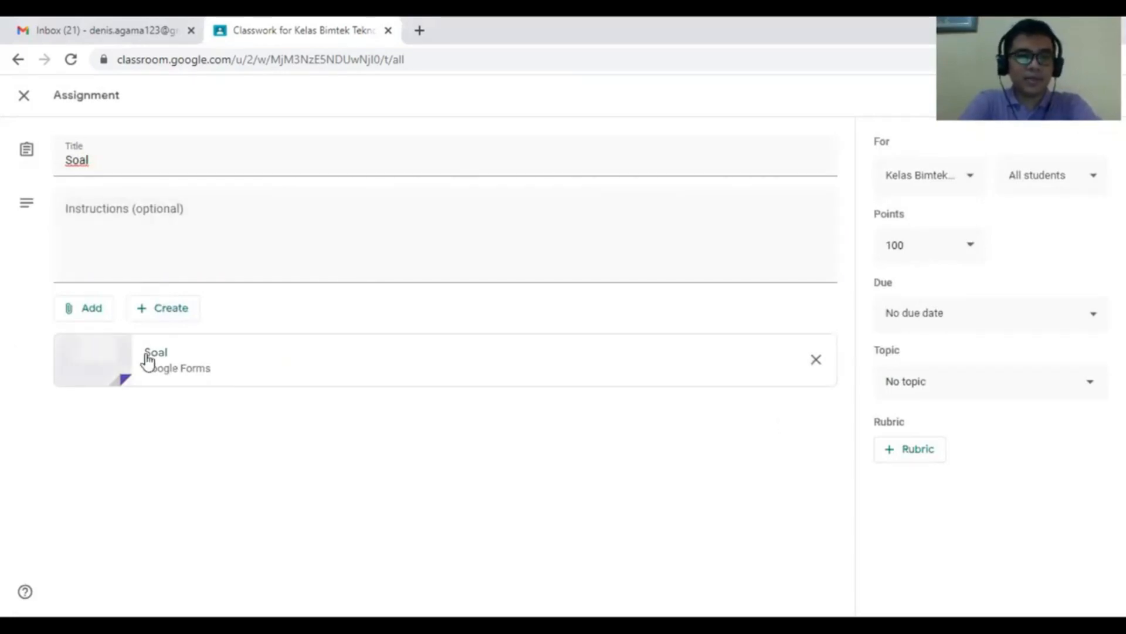
left_click(145, 373)
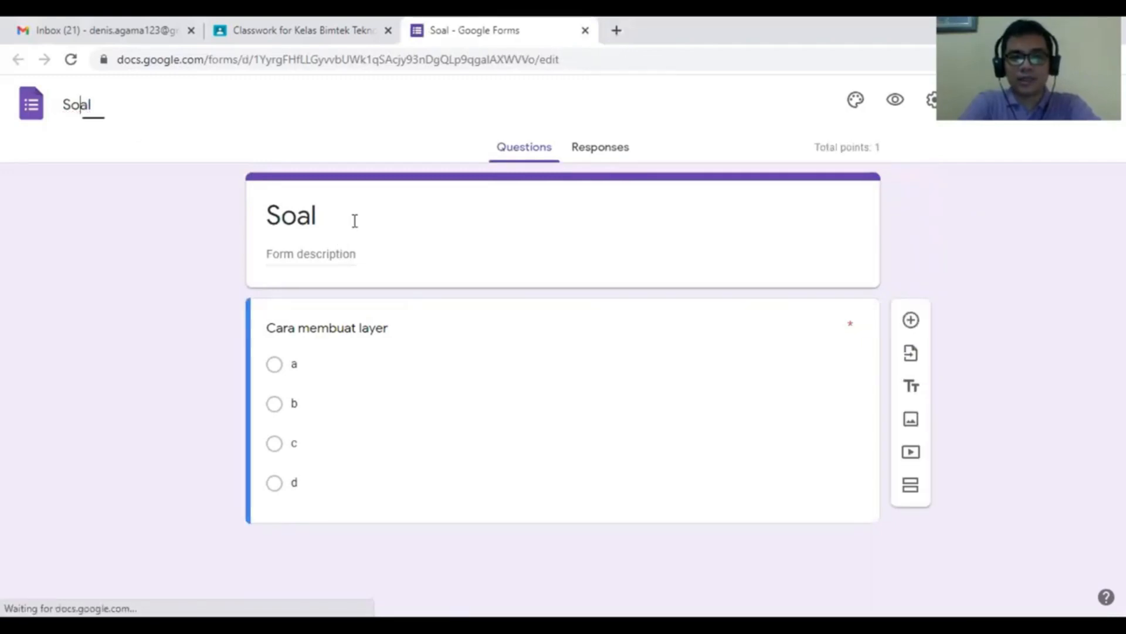
- Select the 'Soal' form title in Google Forms, then leave it unchanged
double_click(307, 222)
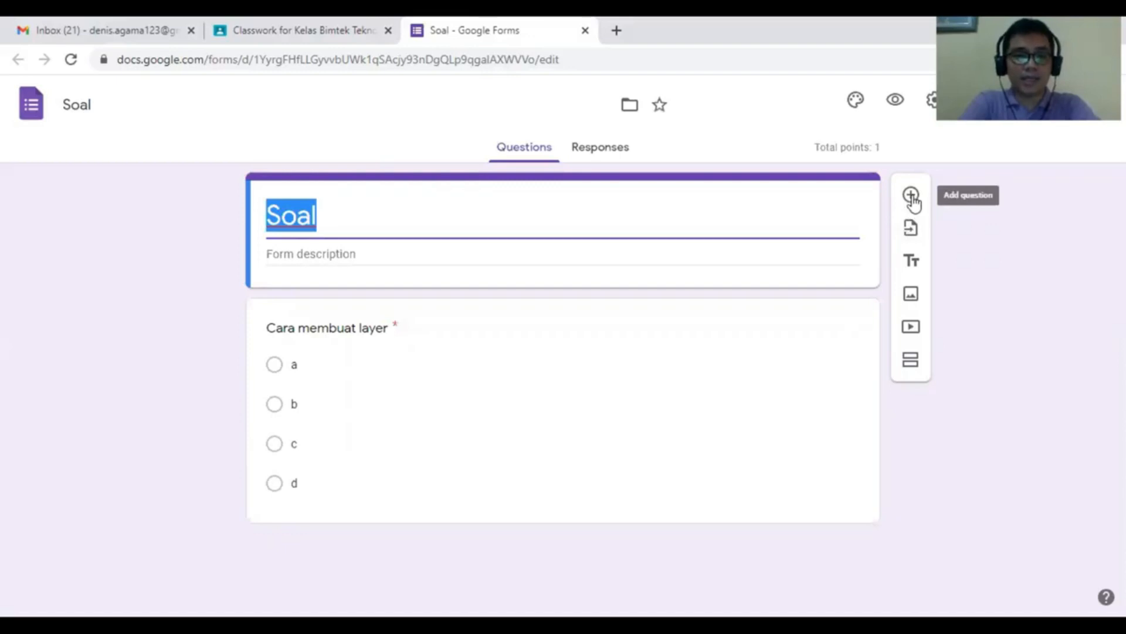
left_click(994, 344)
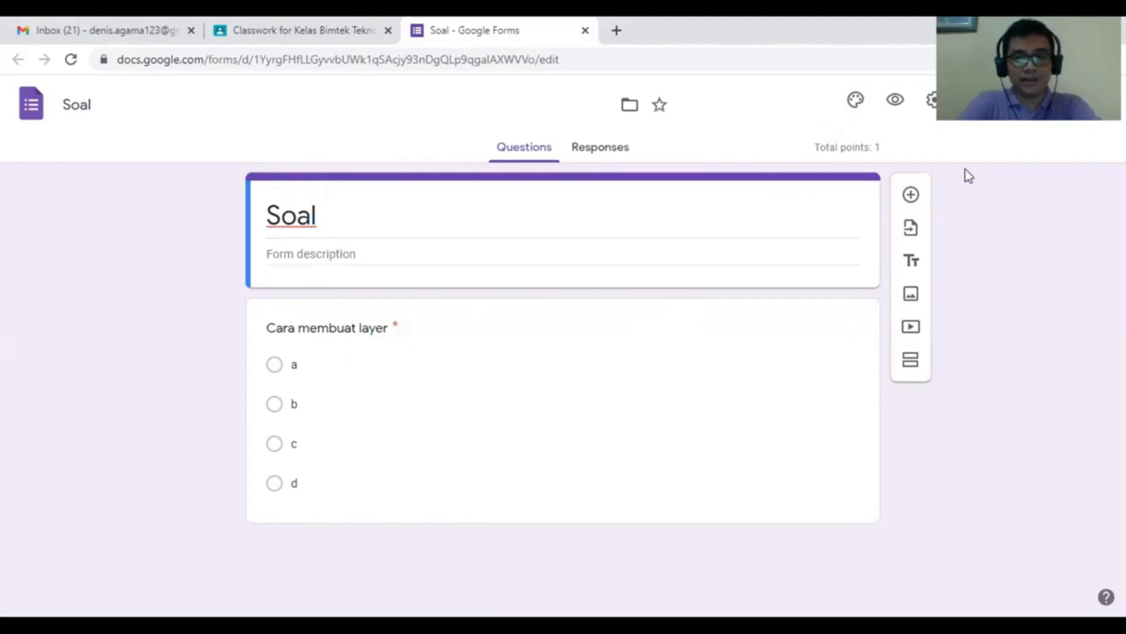
- Add a new required question titled 'Nama' below the form title
left_click(911, 196)
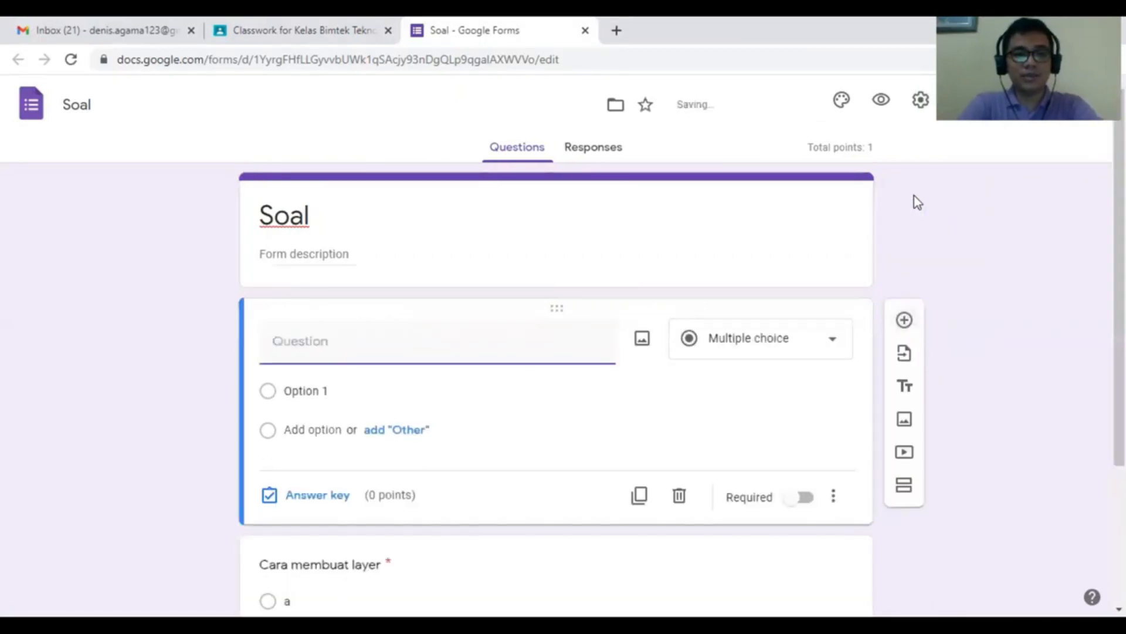
type("Nama")
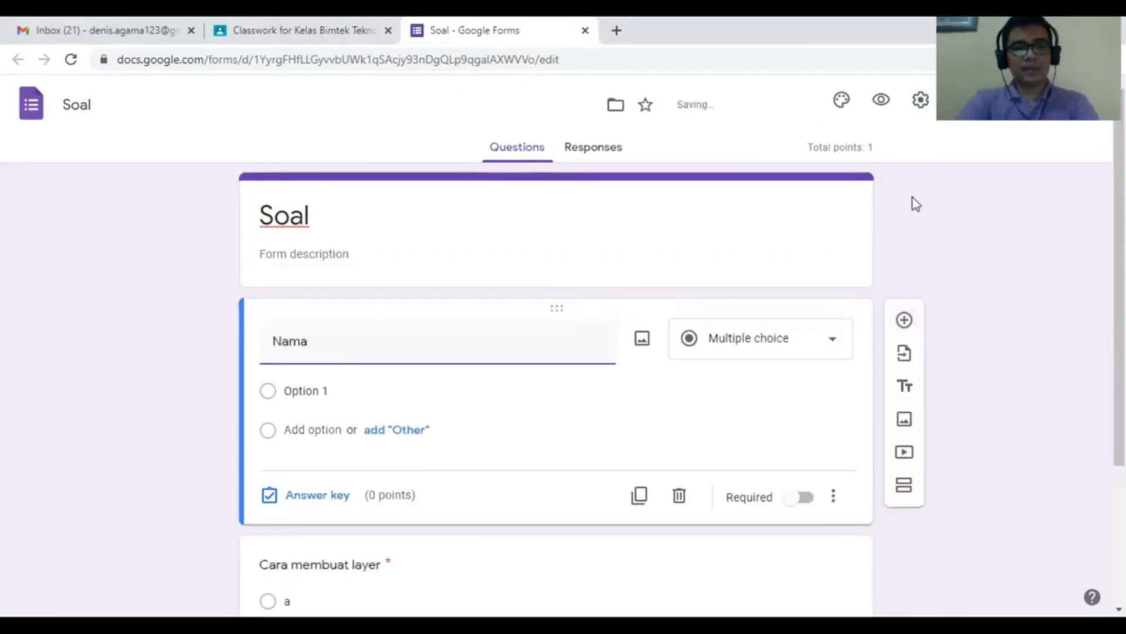
scroll(913, 198, "down", 3)
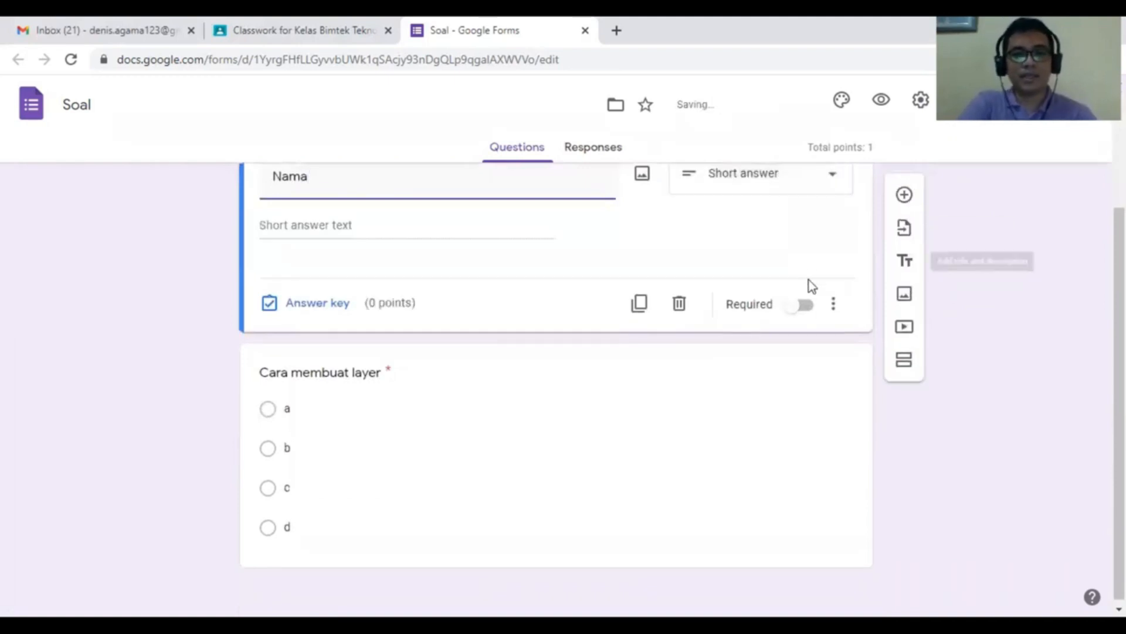
left_click(812, 303)
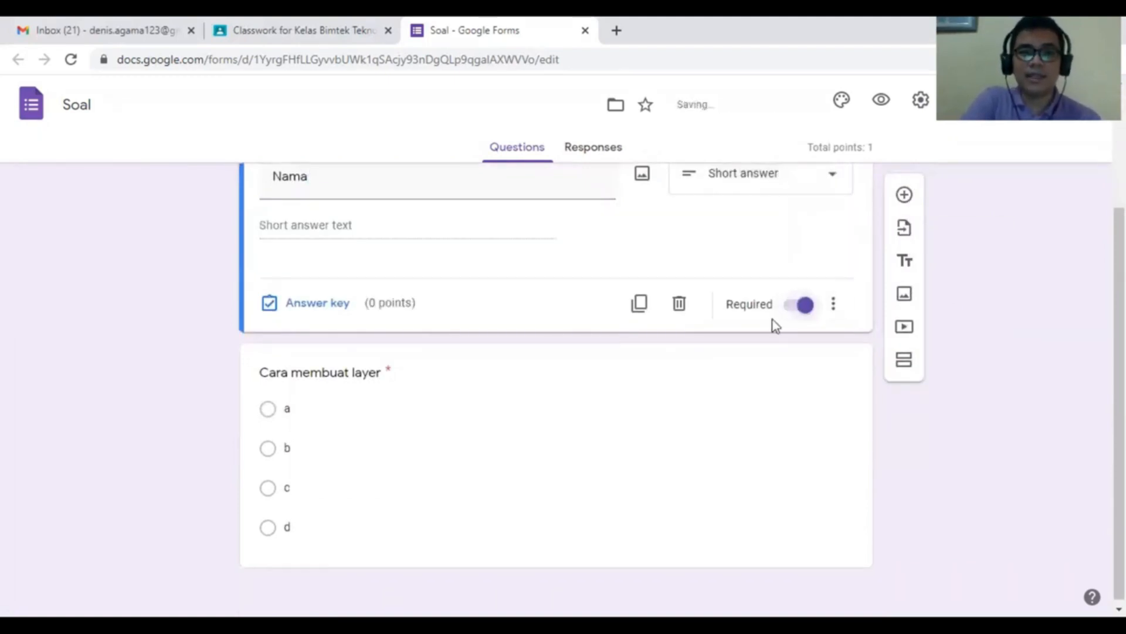
scroll(777, 318, "up", 1)
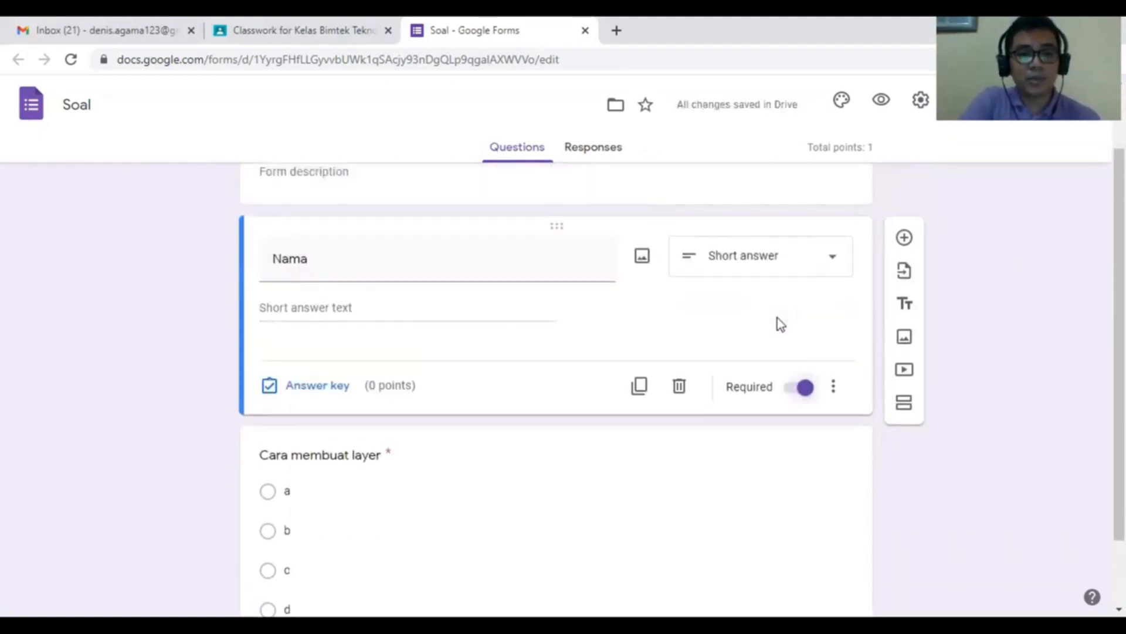
scroll(777, 318, "up", 1)
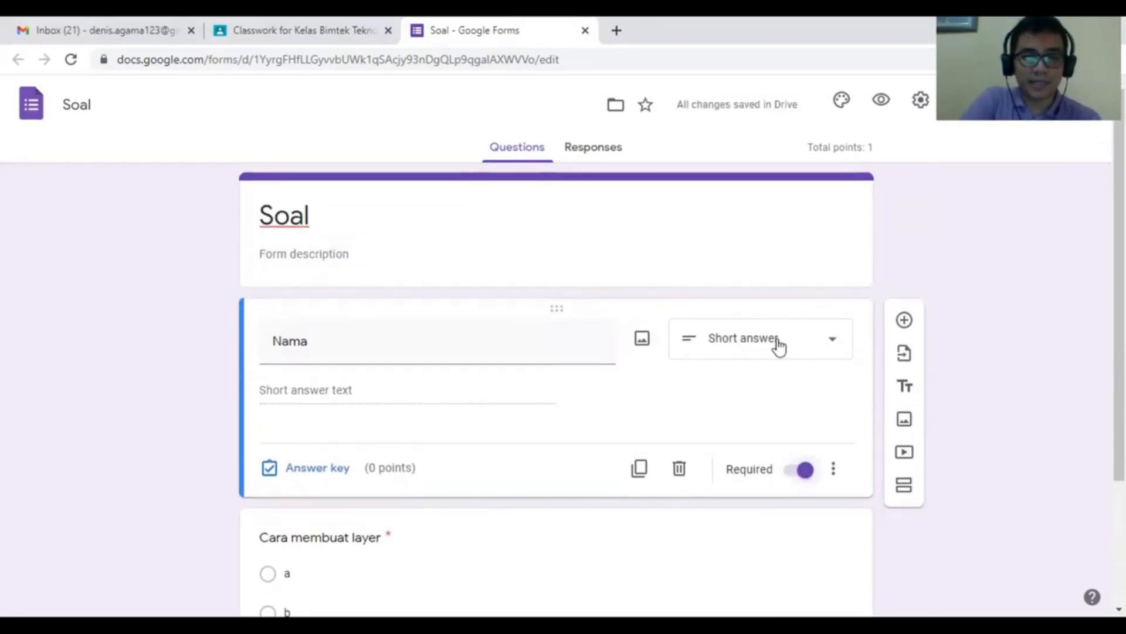
- Make 'Nama' a dropdown whose first option is a student's name
left_click(779, 346)
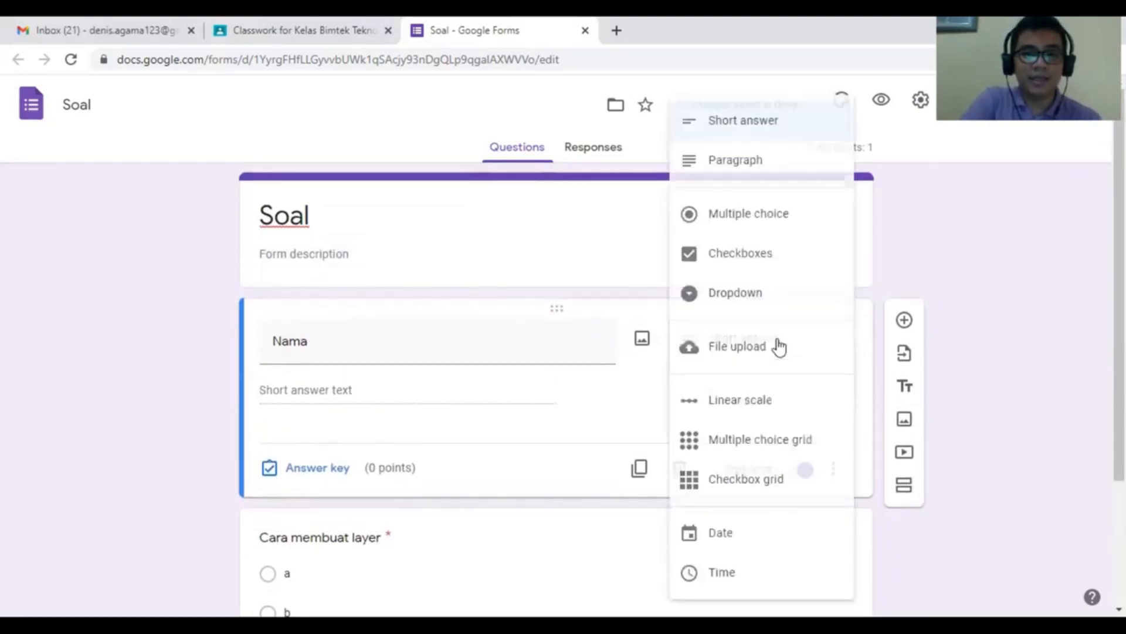
left_click(782, 300)
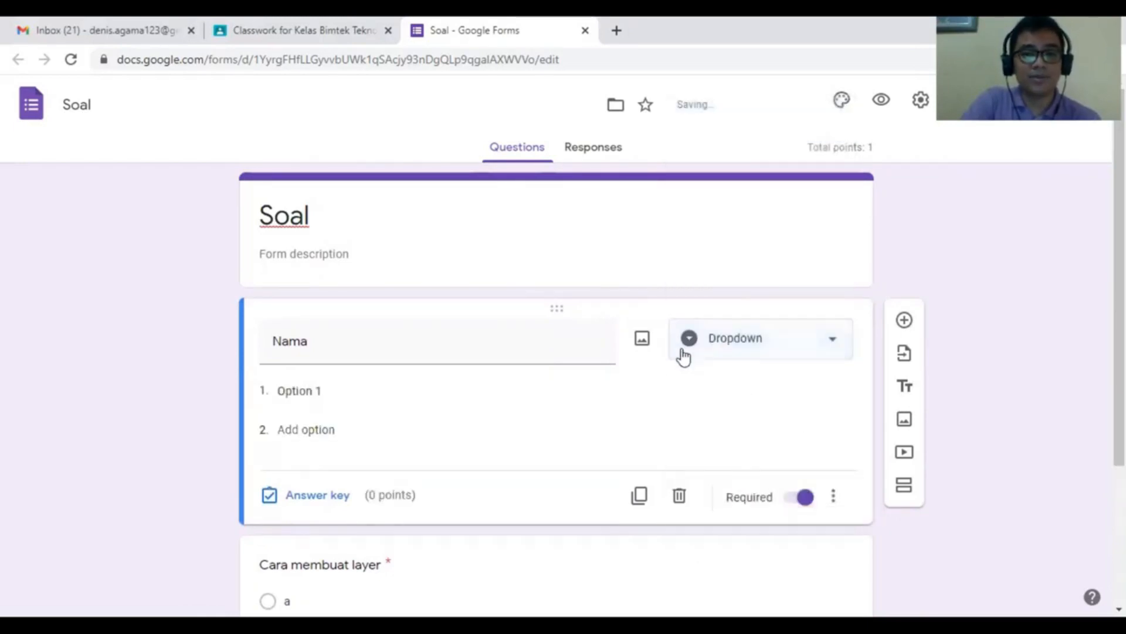
left_click(544, 394)
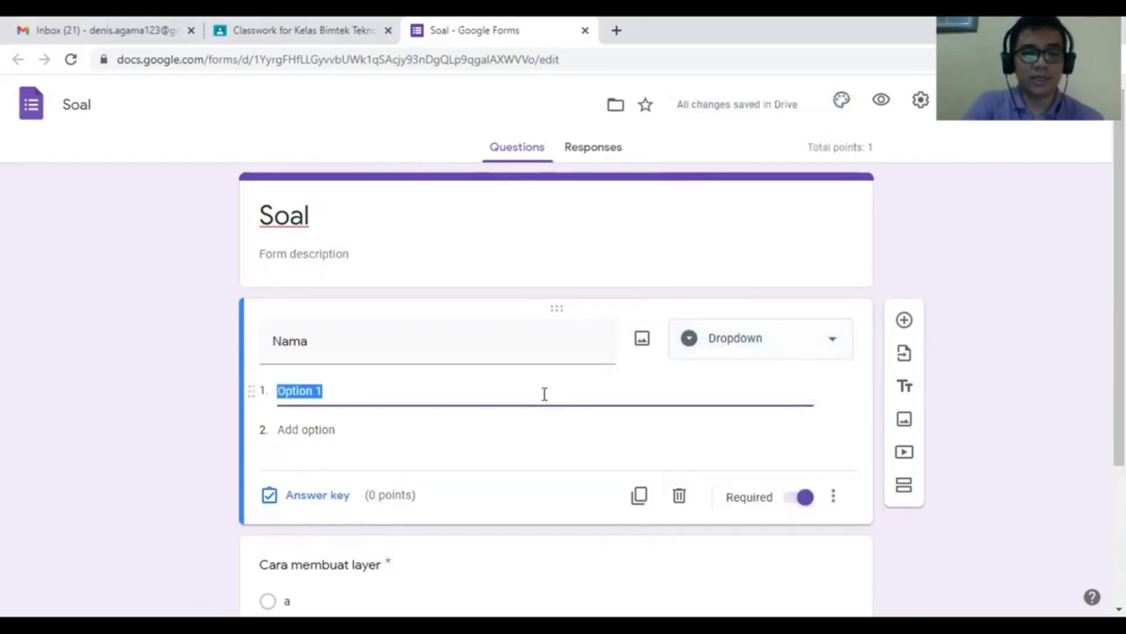
type("Denis")
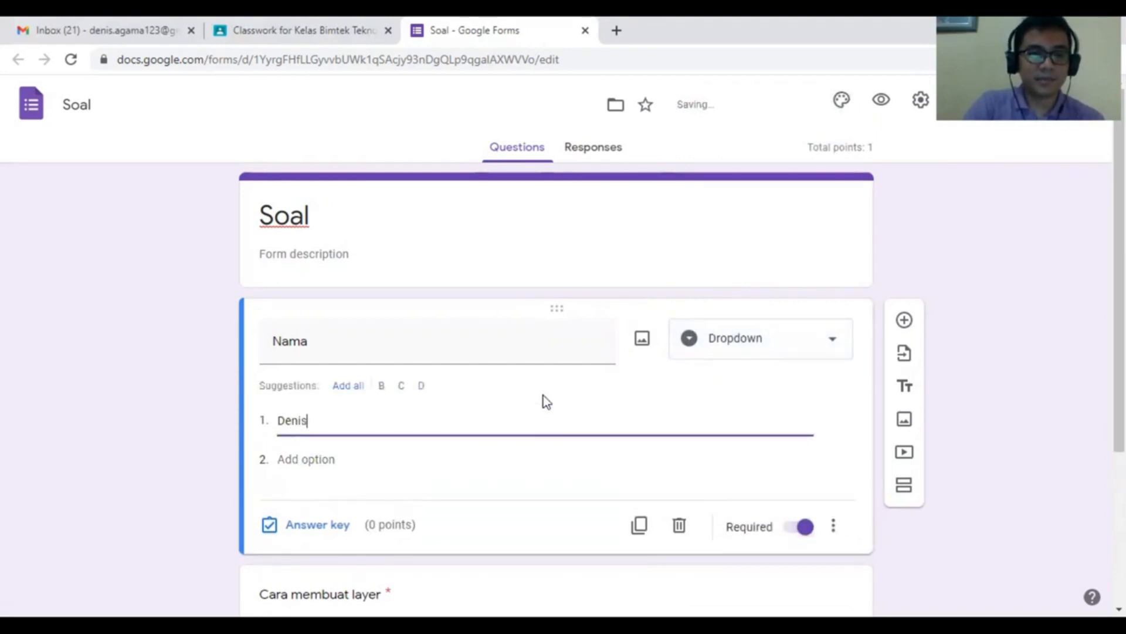
scroll(543, 395, "down", 3)
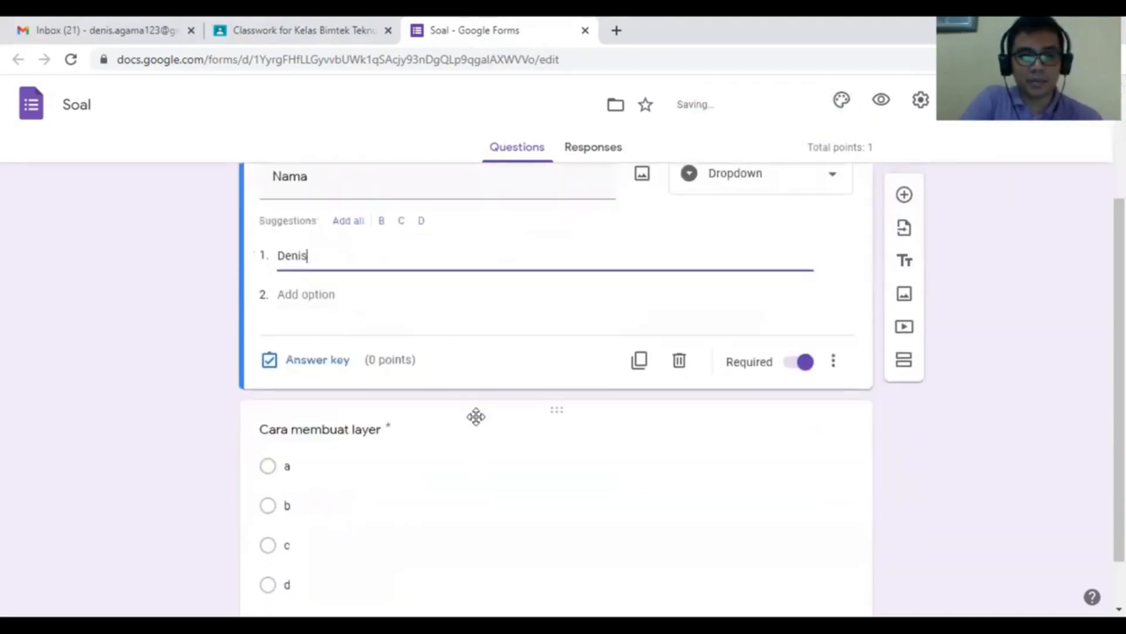
scroll(491, 456, "up", 3)
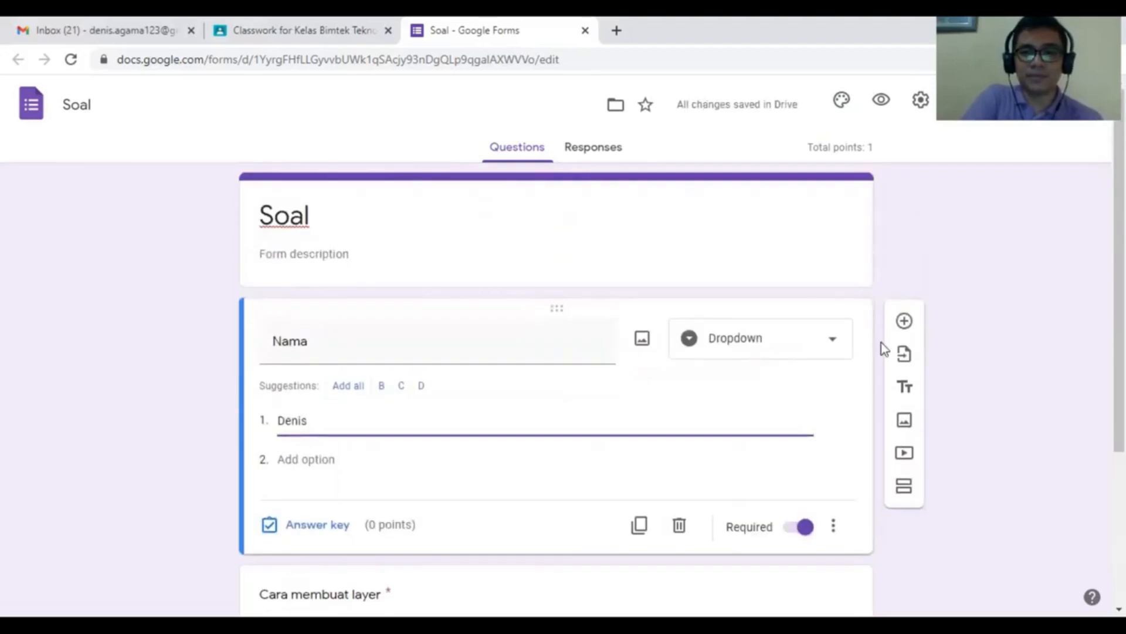
left_click(906, 321)
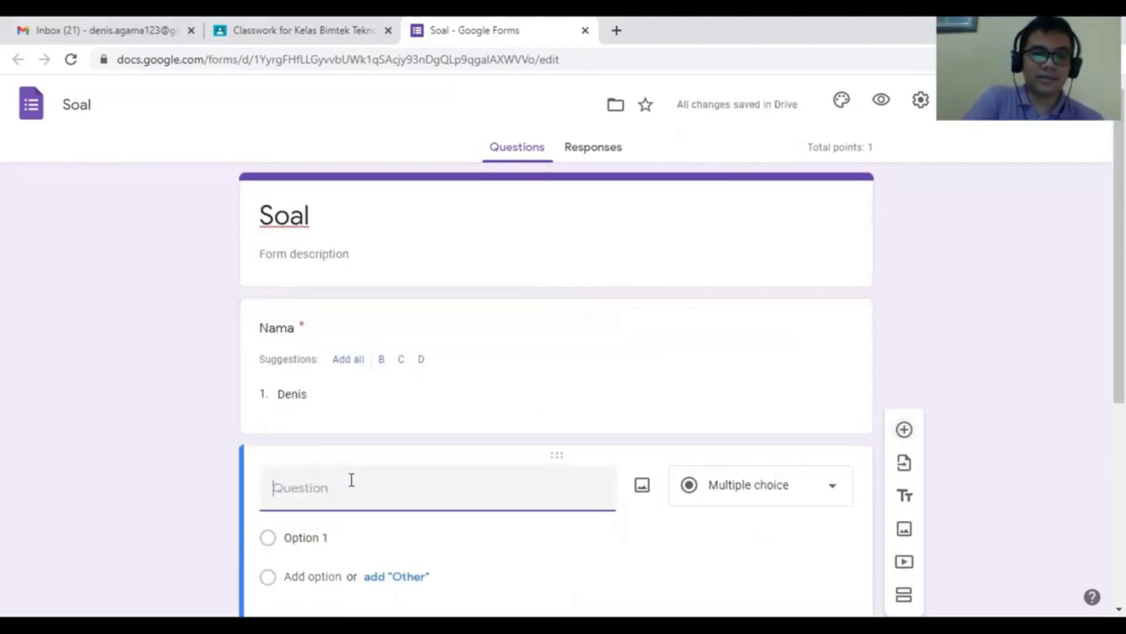
- Title the new question 'Nomor Absen', make it a required dropdown with option 1
type("Nomor ")
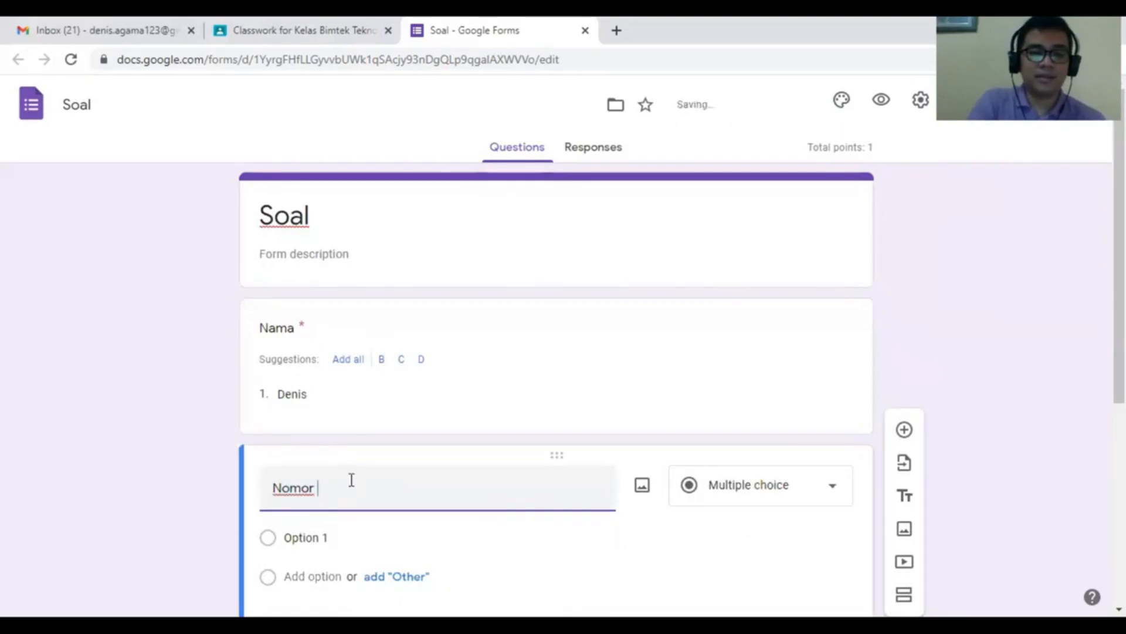
type("Absen")
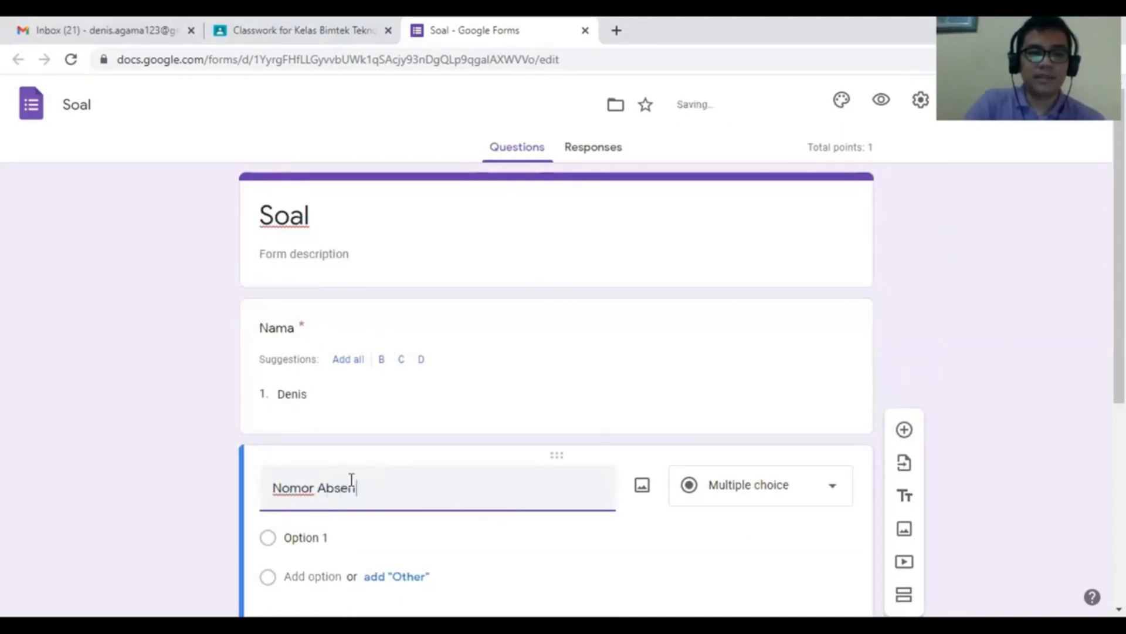
left_click(782, 496)
left_click(753, 297)
left_click(373, 545)
type("1")
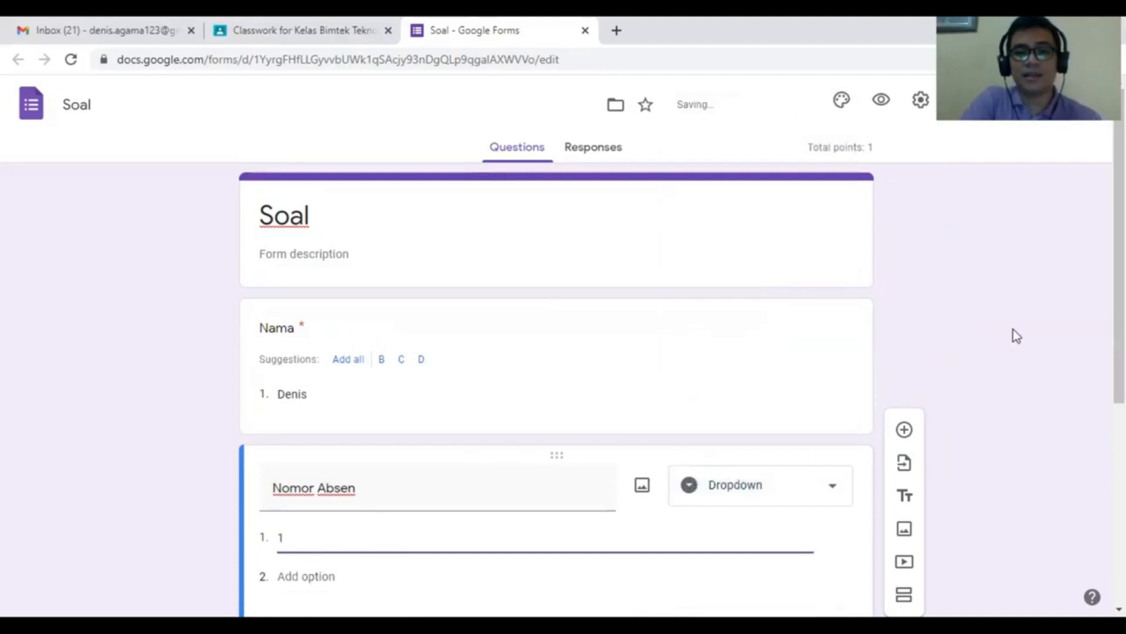
scroll(1000, 335, "down", 4)
left_click(805, 430)
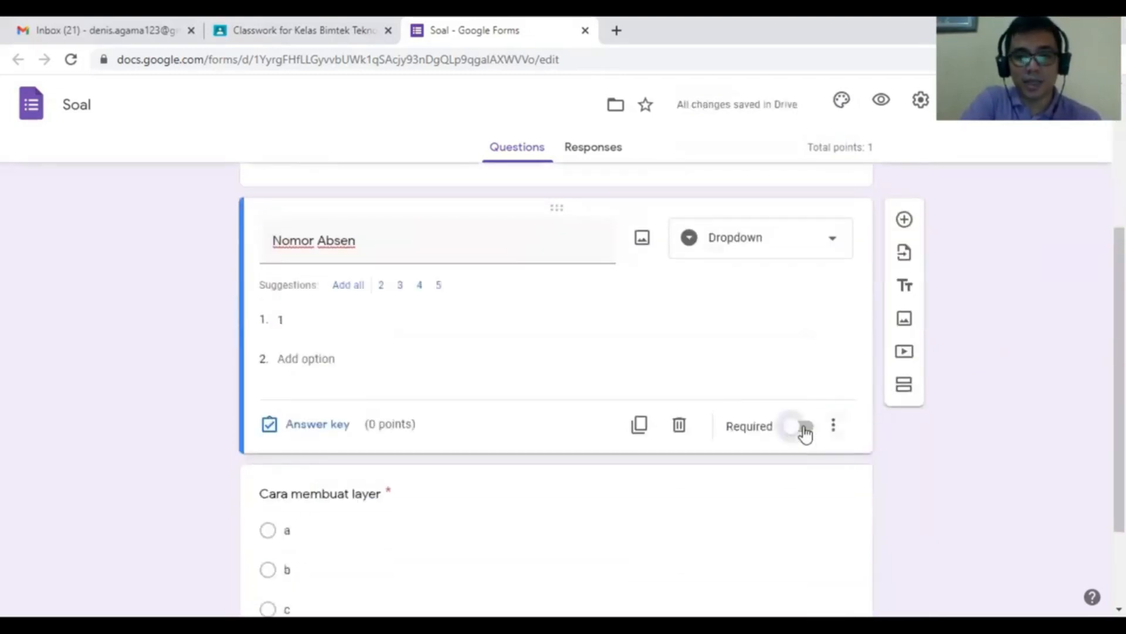
- Review the Nama and Nomor Absen questions, then add another question below
scroll(776, 436, "up", 4)
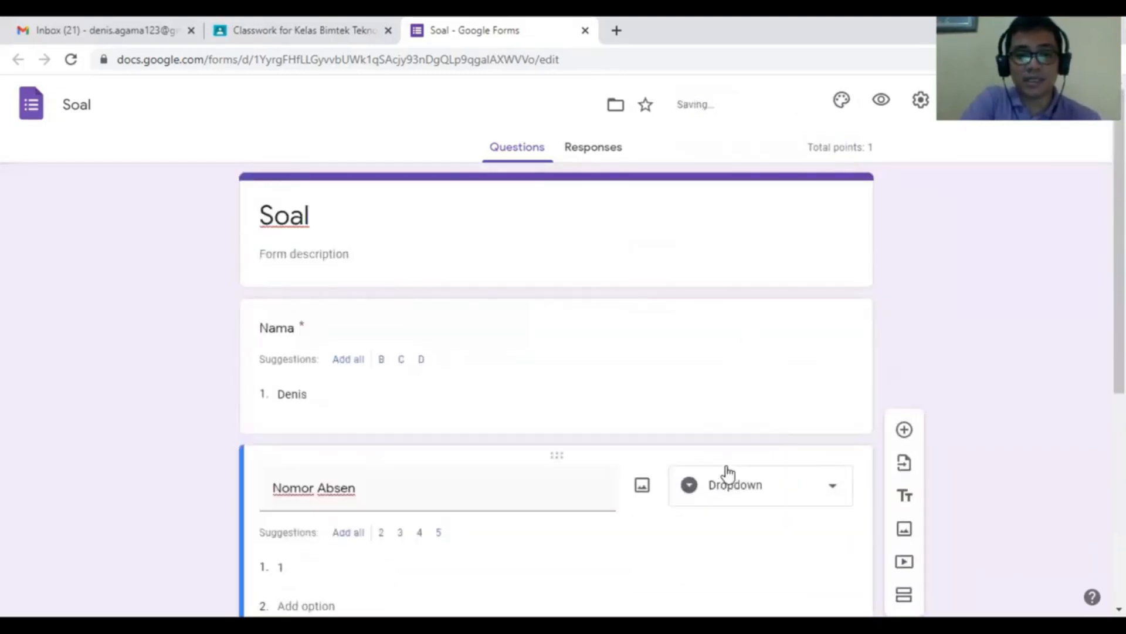
scroll(560, 276, "down", 3)
left_click(449, 258)
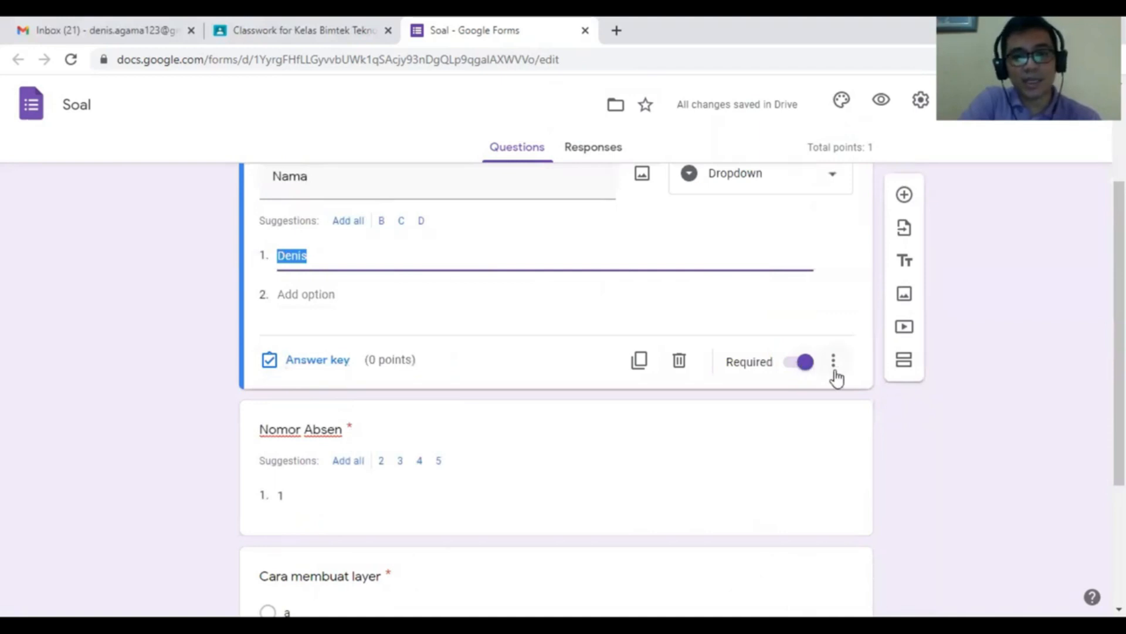
scroll(839, 381, "down", 3)
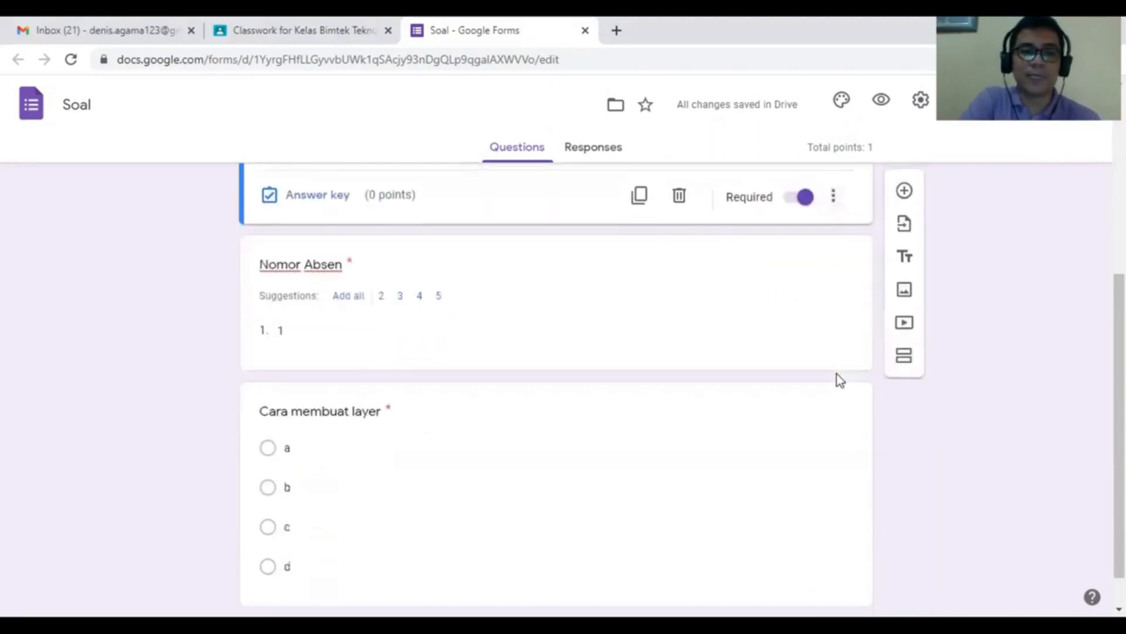
left_click(738, 312)
scroll(748, 329, "up", 3)
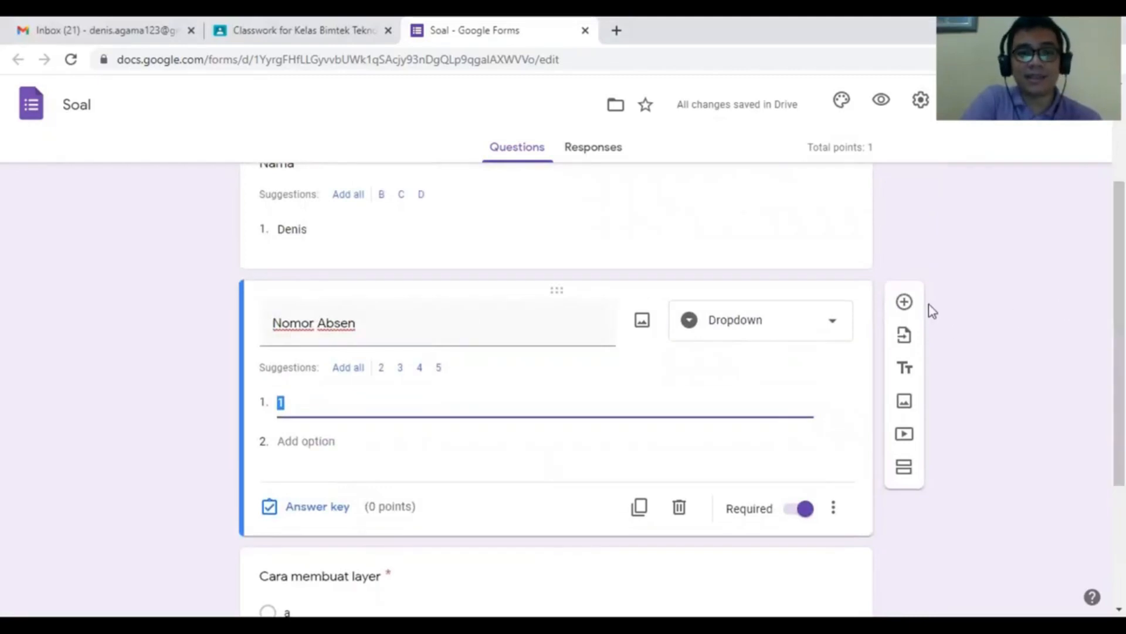
left_click(906, 303)
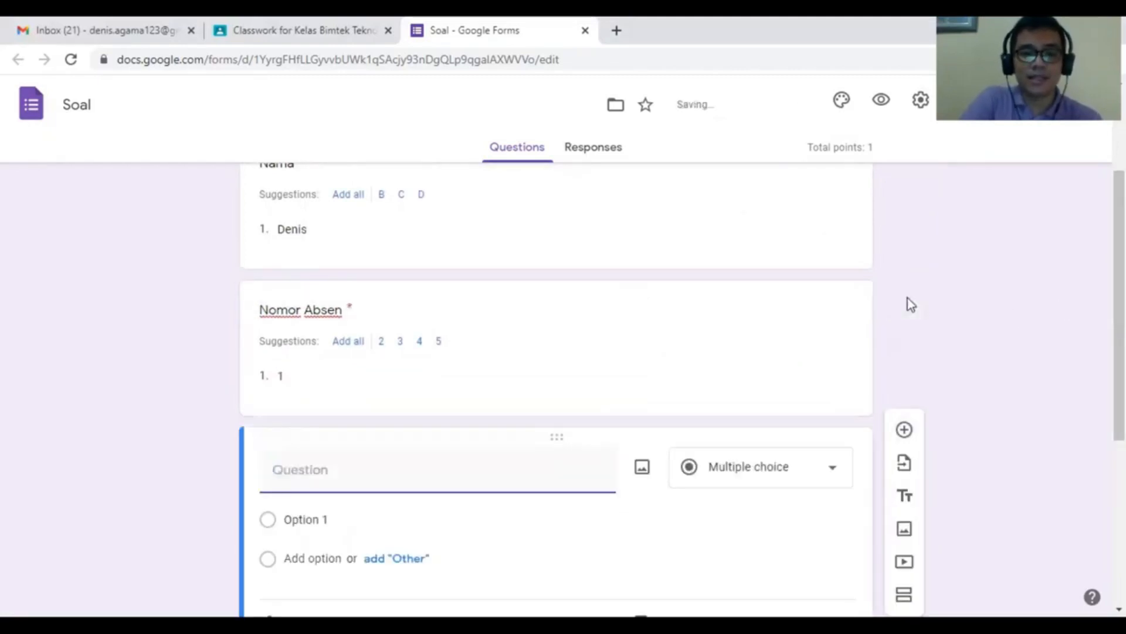
- Title the new question 'Tanggal' so it becomes a Date question, and make it required
type("Tanggal")
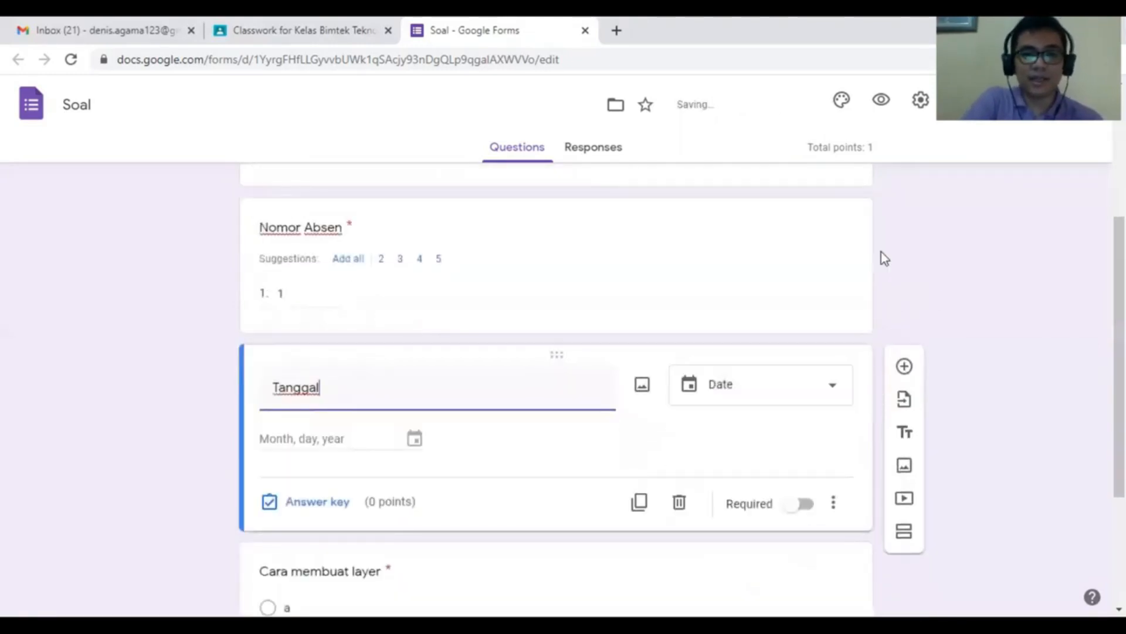
left_click(803, 506)
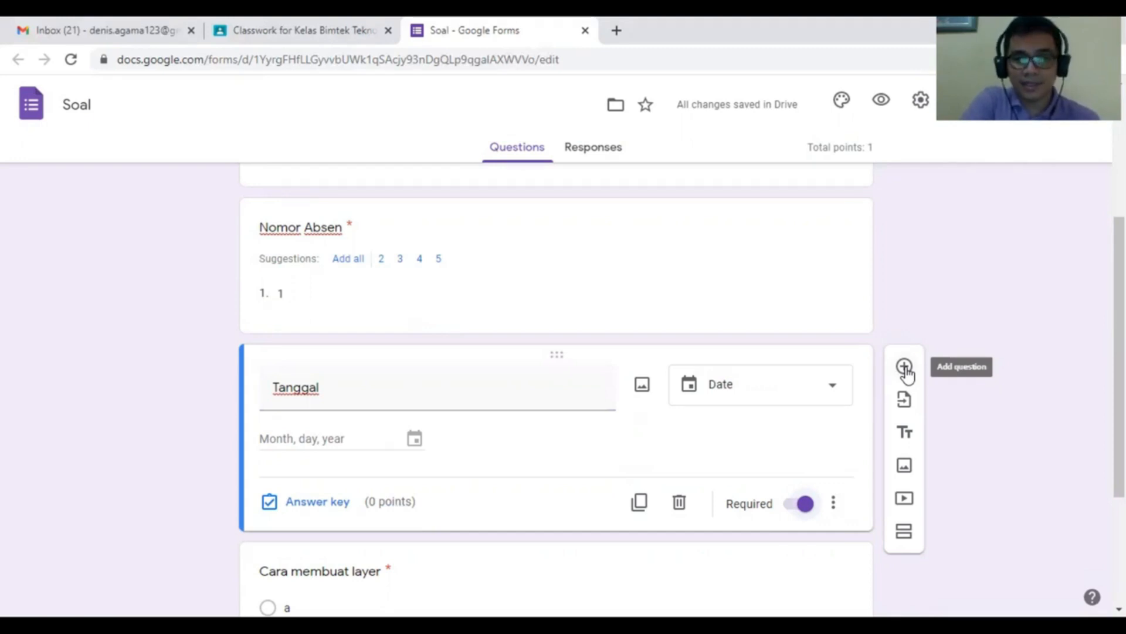
- Add a short-answer question 'Token' below Tanggal, leaving its answer key empty
left_click(906, 368)
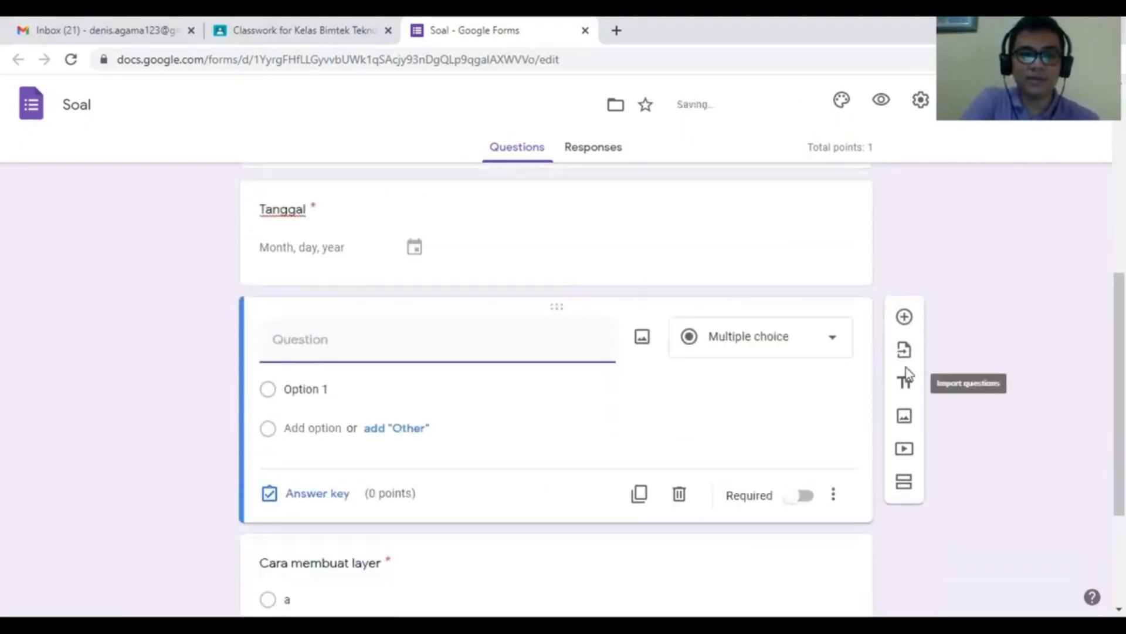
type("Toke")
type("n")
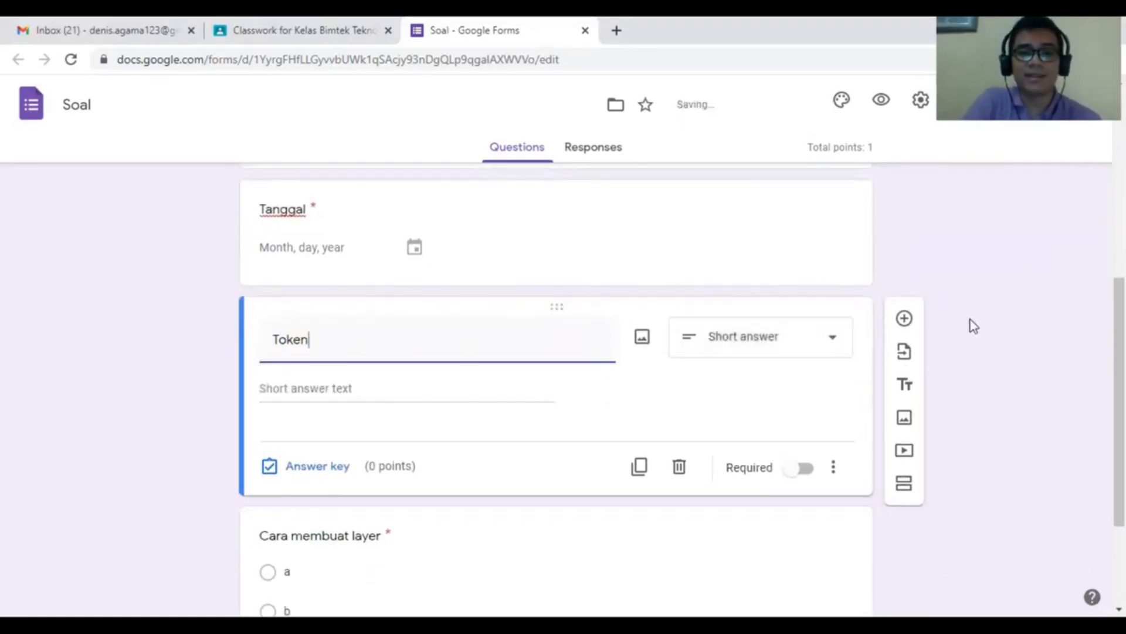
left_click(372, 417)
left_click(304, 469)
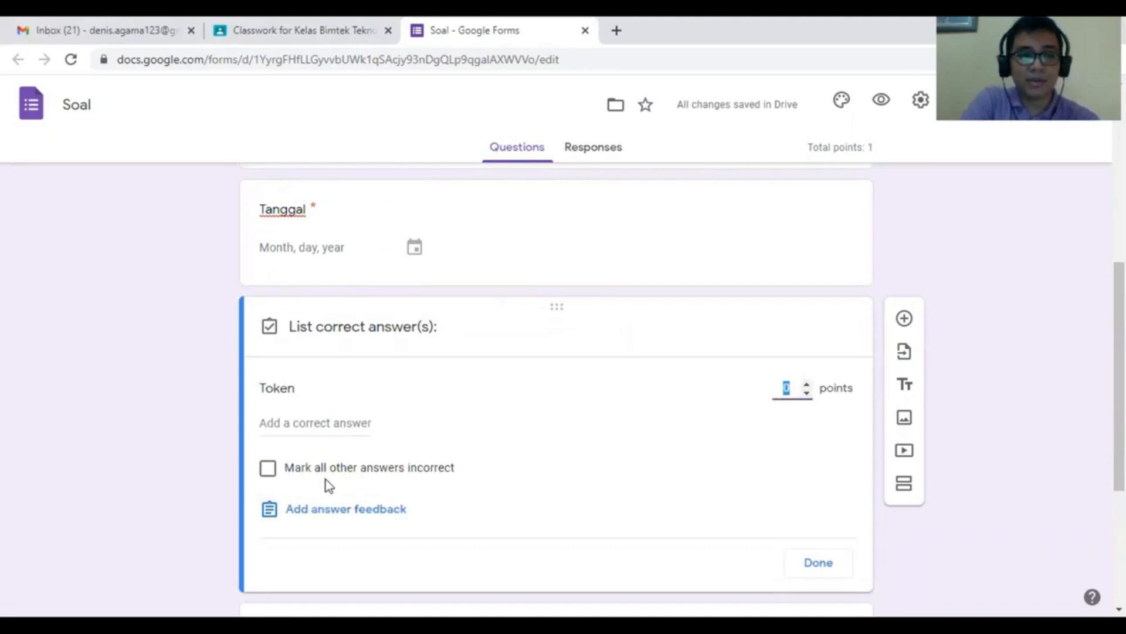
left_click(819, 560)
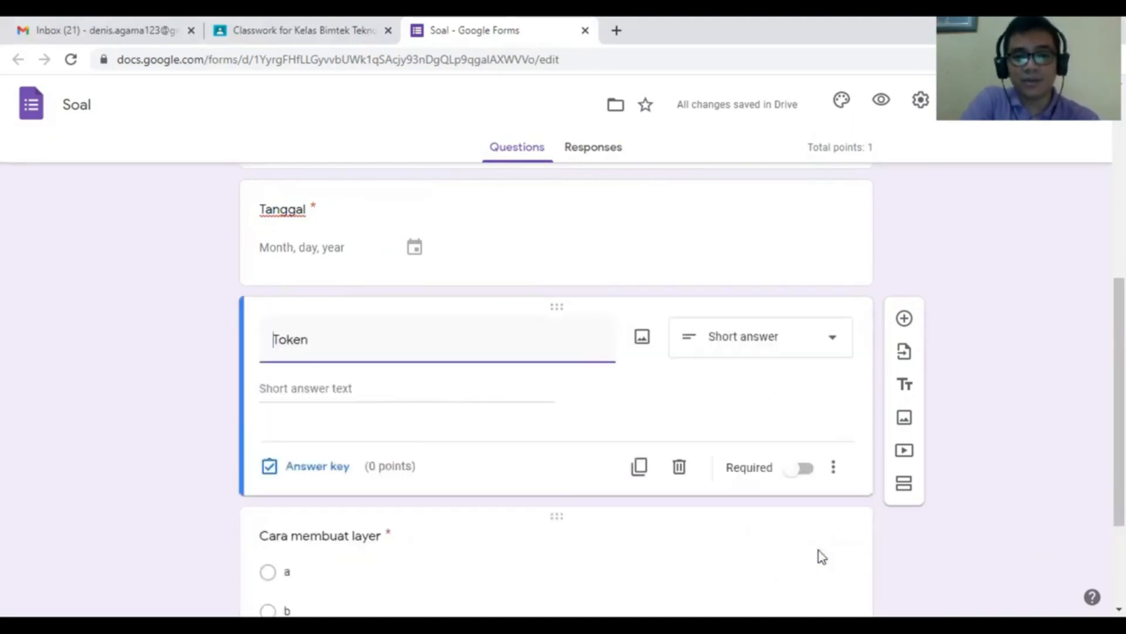
left_click(834, 469)
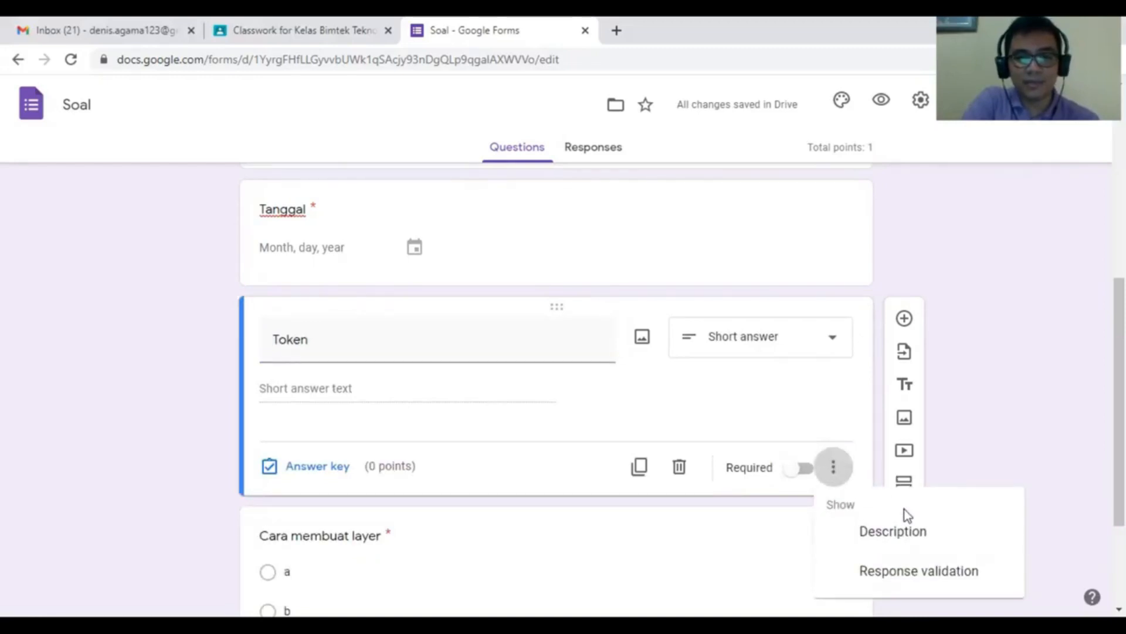
- Validate Token answers with a regular expression: Contains 'Kejujuran'
left_click(910, 583)
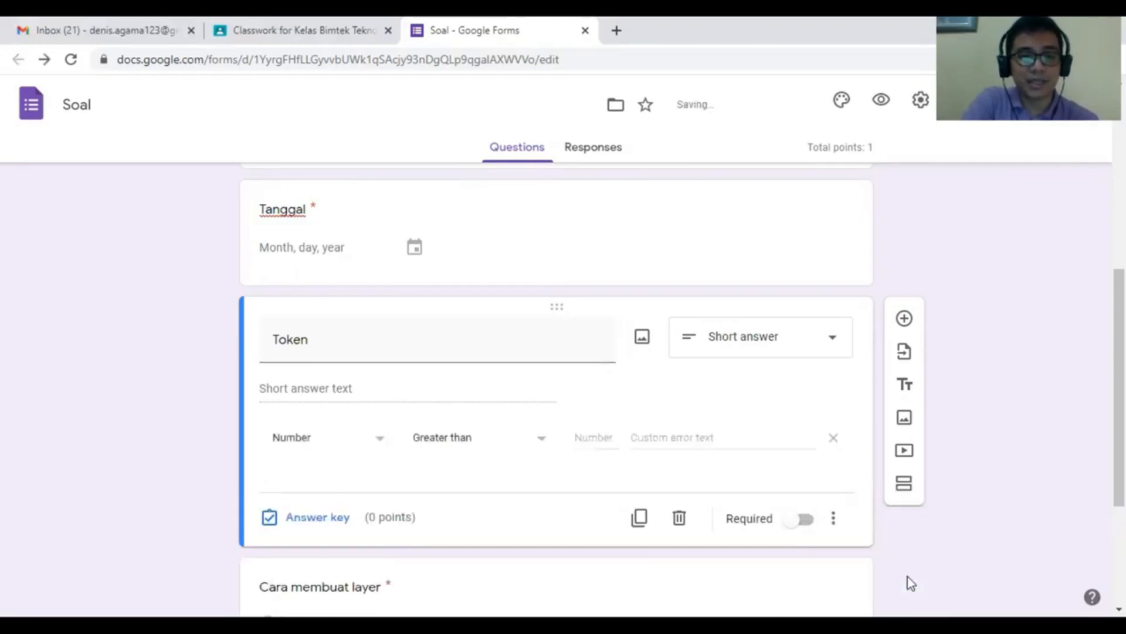
left_click(344, 454)
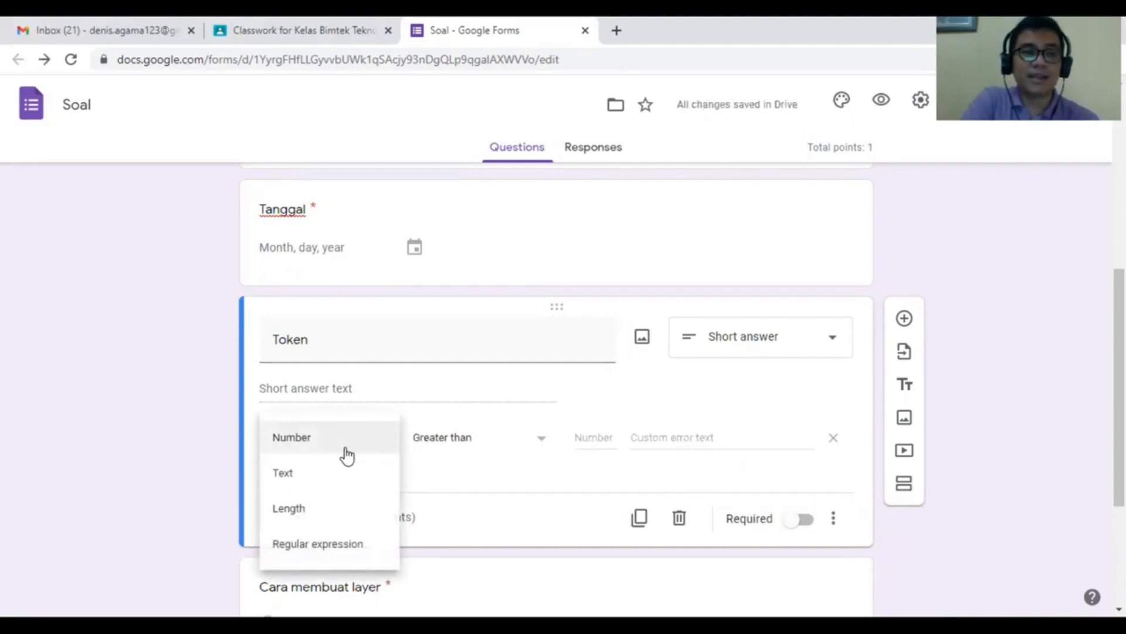
left_click(347, 547)
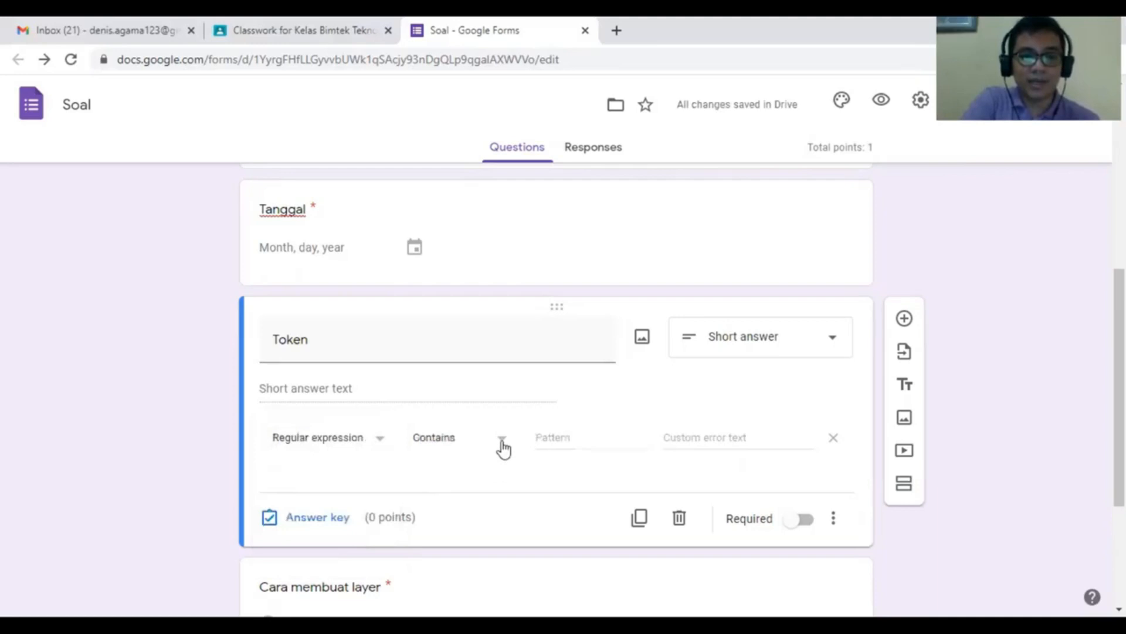
left_click(567, 438)
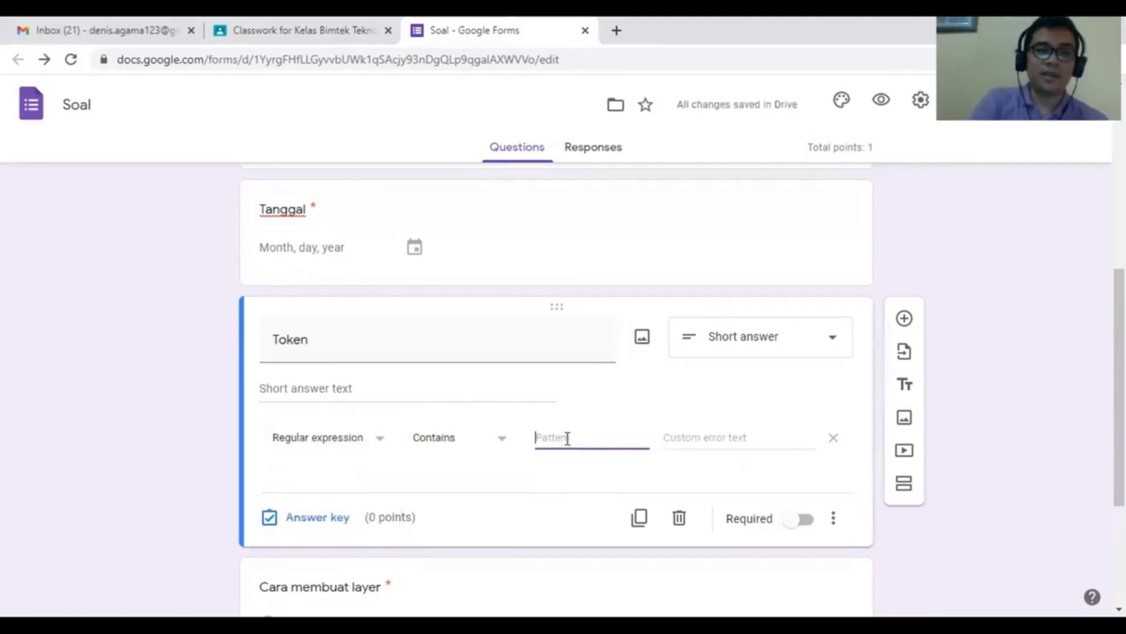
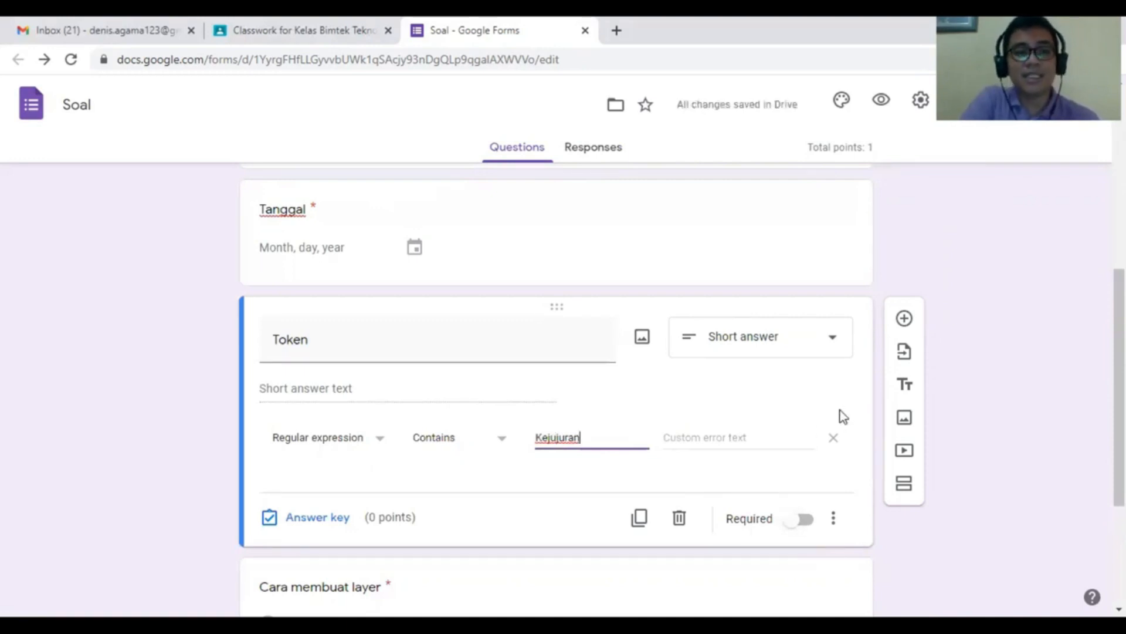
scroll(840, 410, "down", 3)
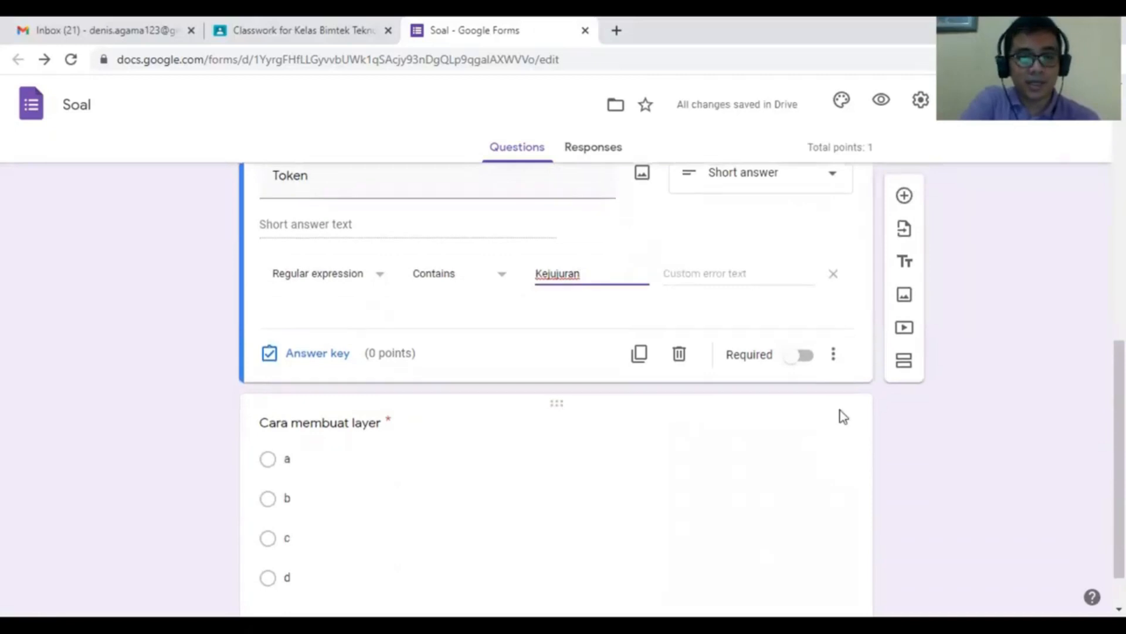
scroll(840, 410, "up", 3)
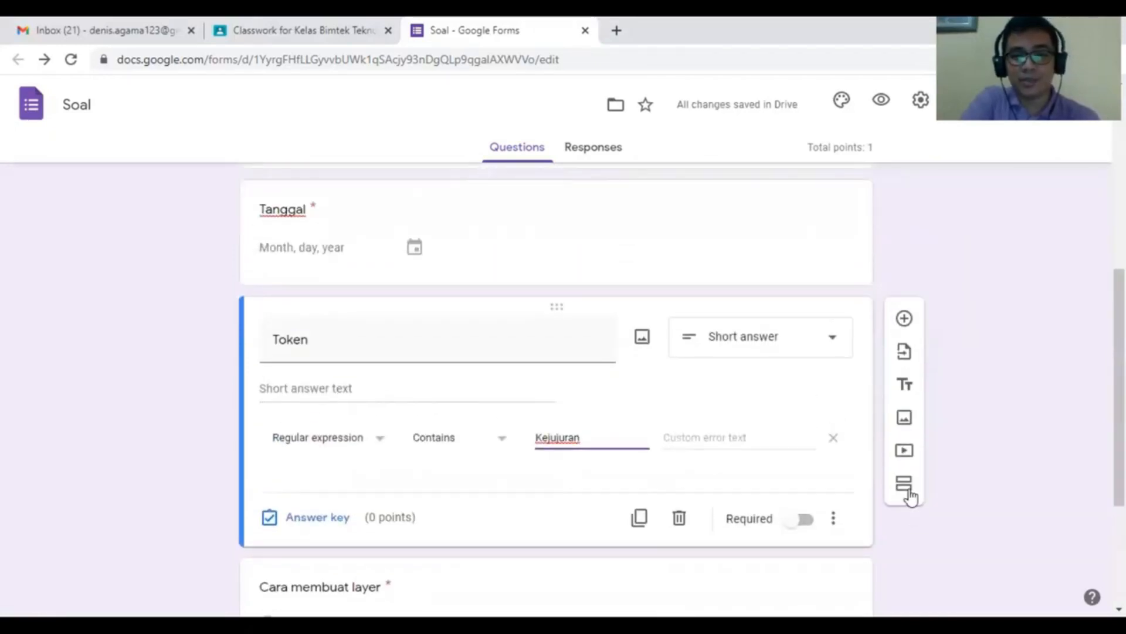
scroll(905, 501, "down", 2)
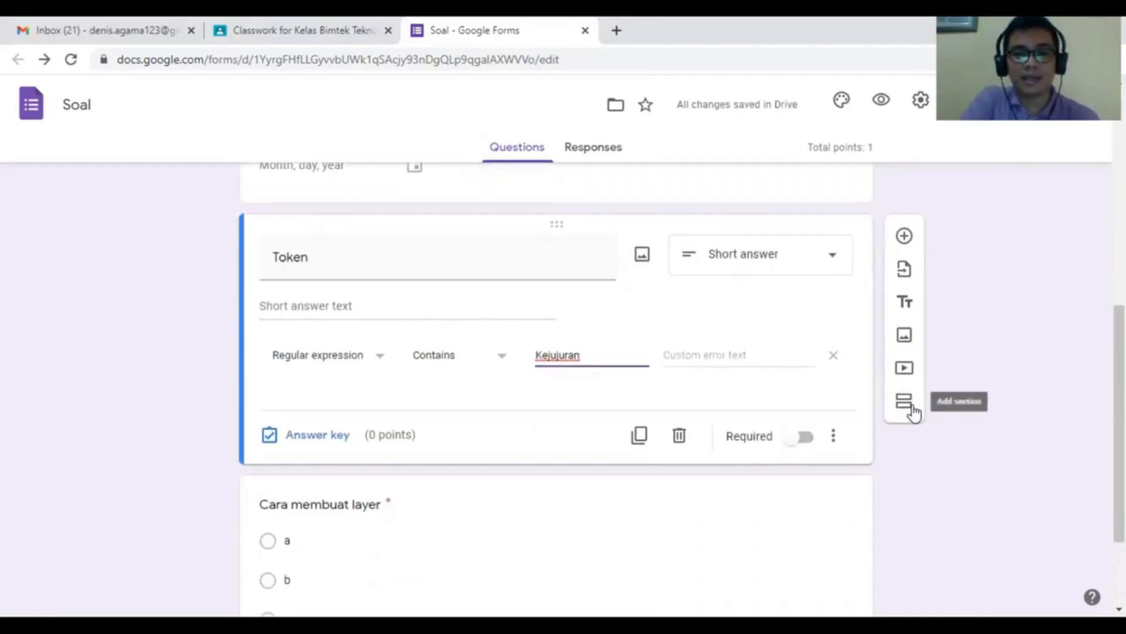
left_click(913, 411)
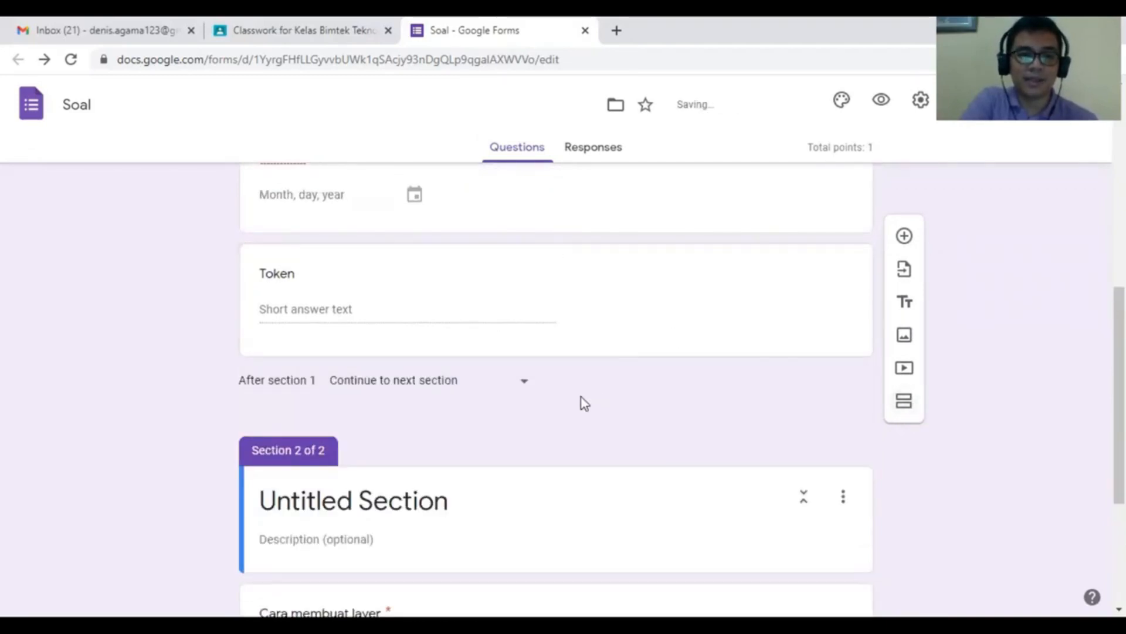
- Rename the new section after Token to 'Badan Soal'
left_click(485, 417)
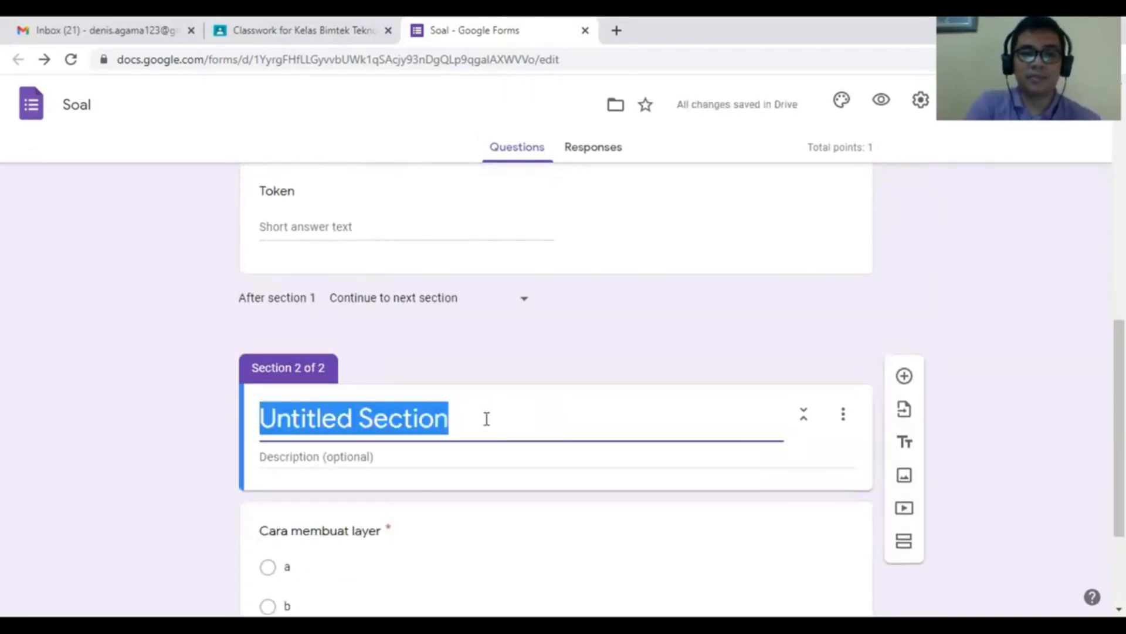
type("Badan Soal")
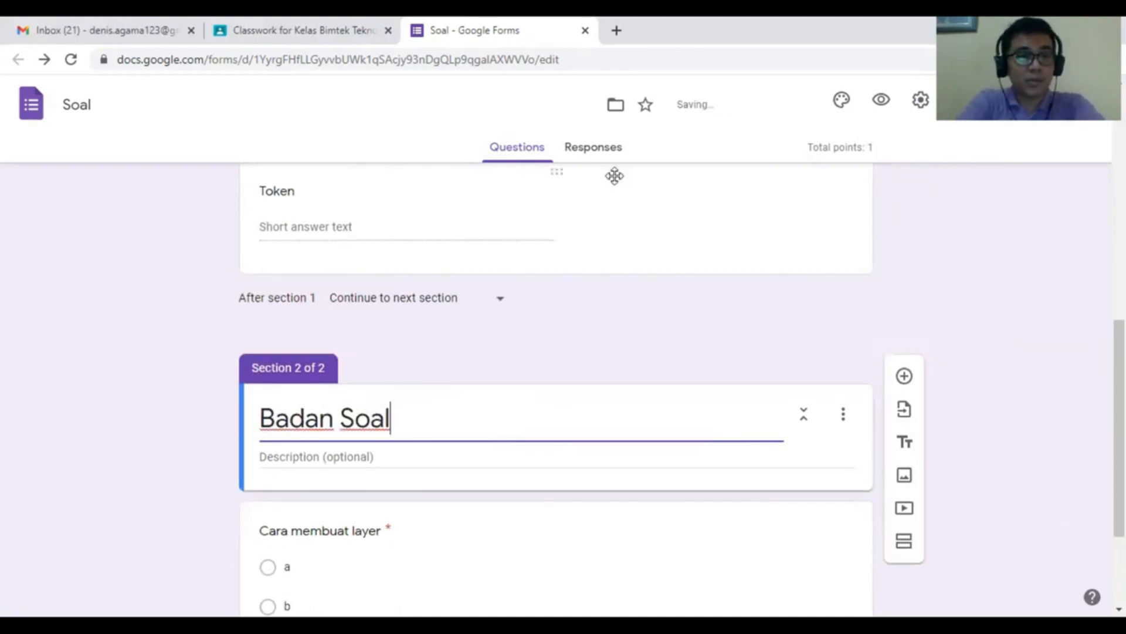
- In the form preview, pick the name option, Nomor Absen 1 and date 30 November 2020
left_click(882, 101)
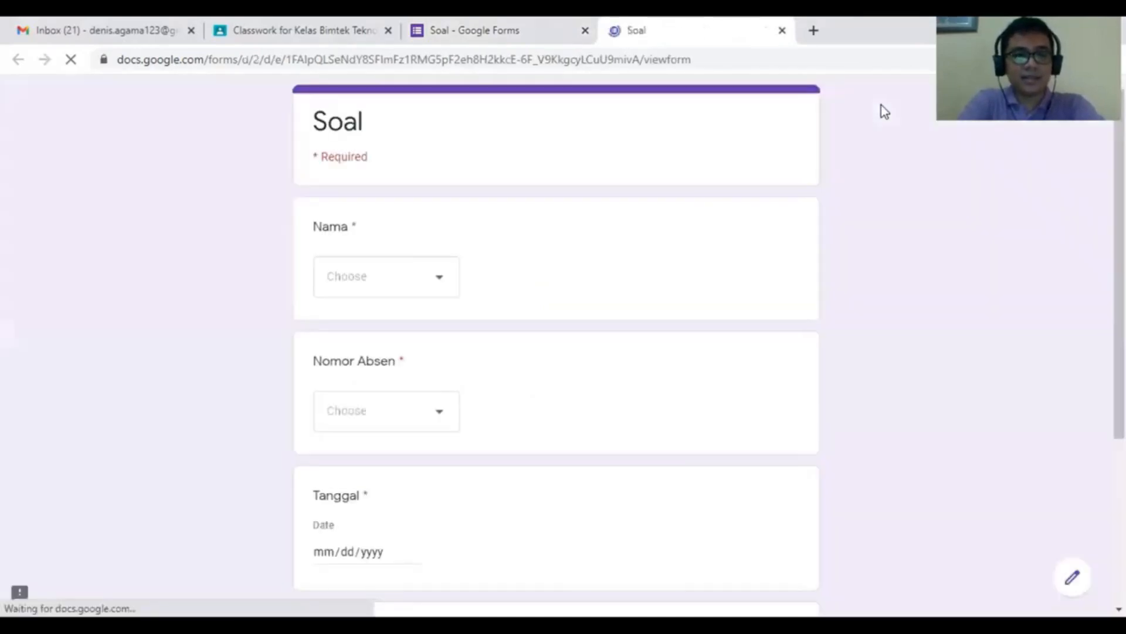
left_click(417, 271)
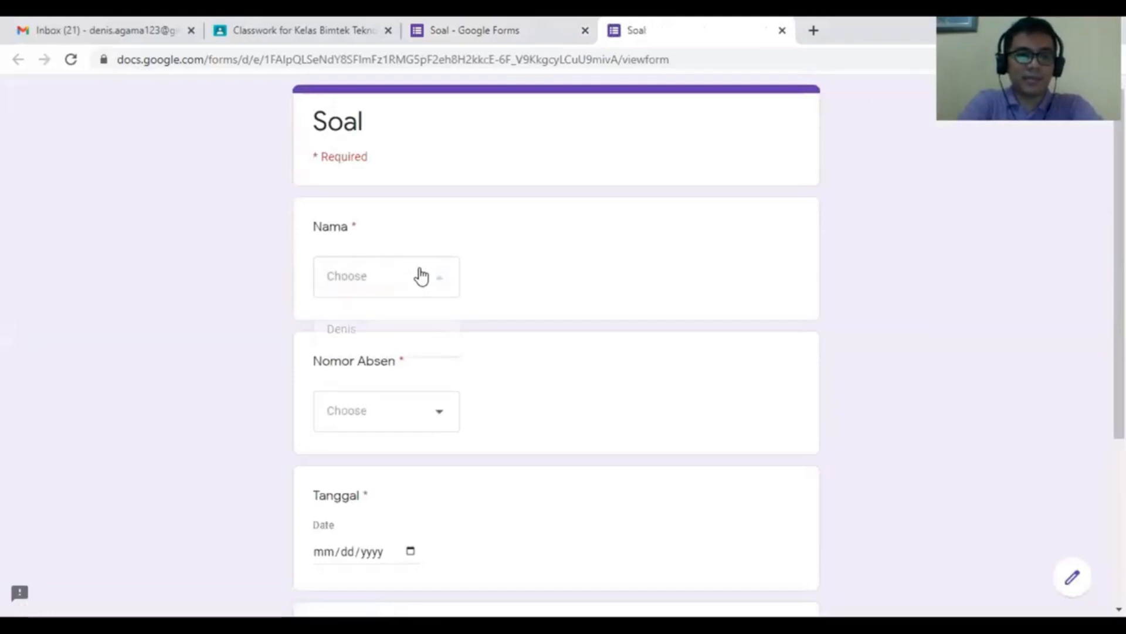
left_click(404, 329)
left_click(424, 414)
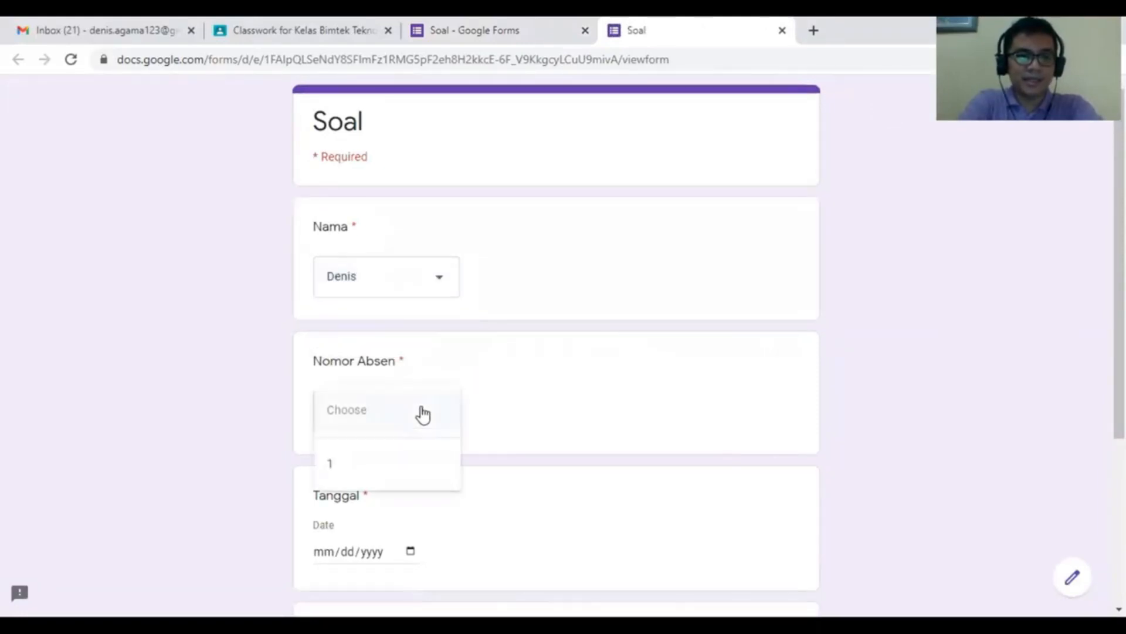
left_click(385, 471)
scroll(404, 407, "down", 3)
left_click(414, 392)
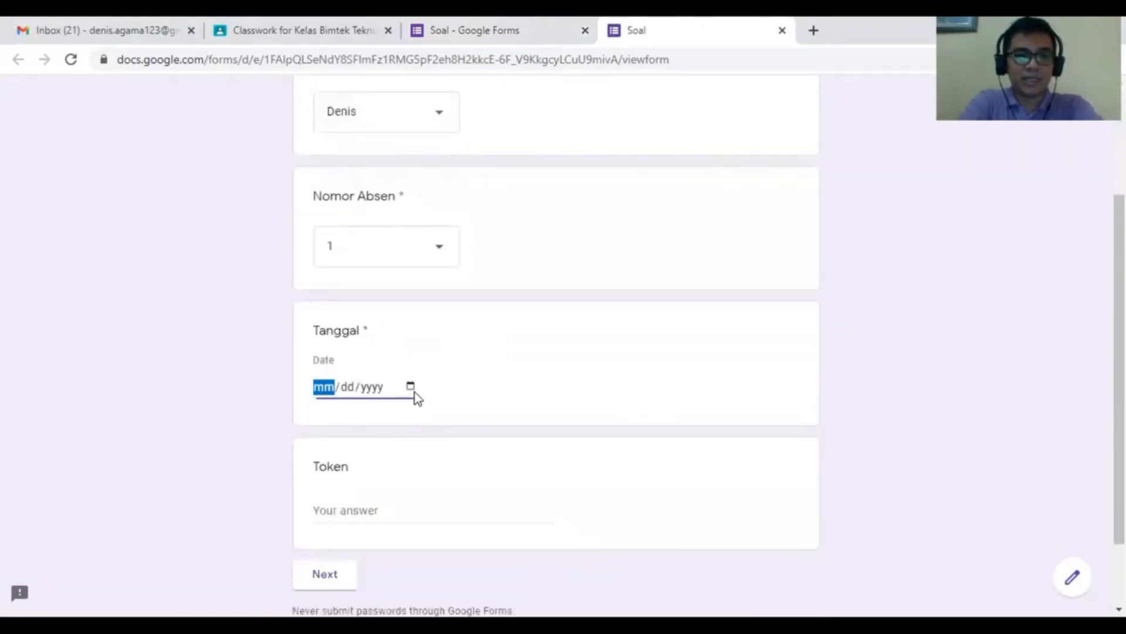
left_click(357, 311)
scroll(375, 410, "down", 2)
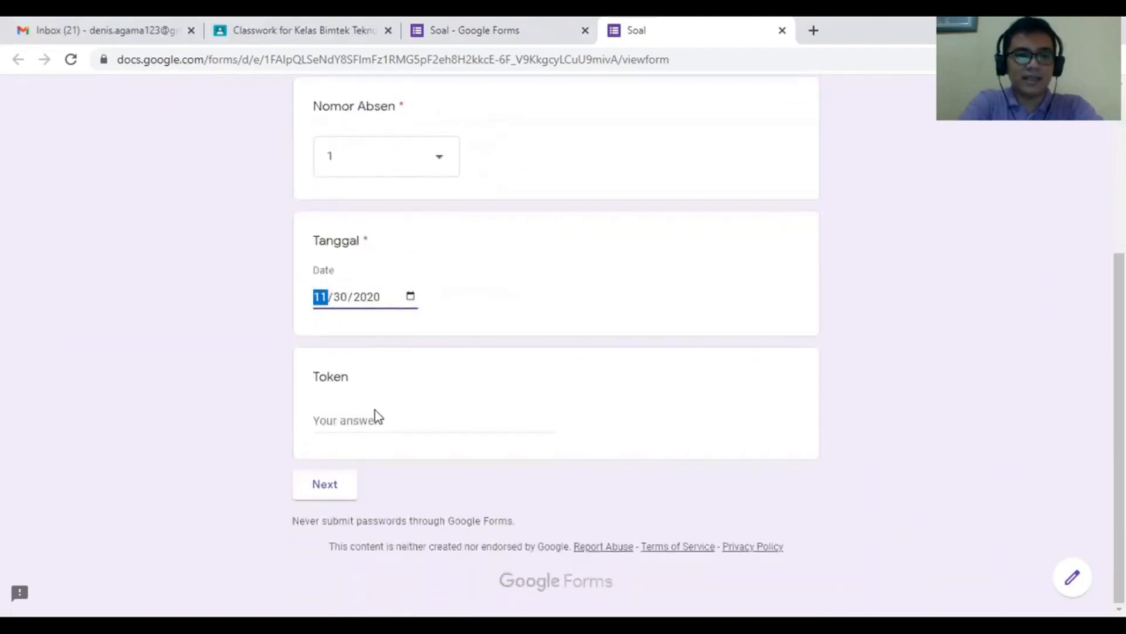
- Enter the valid token, advance to the Badan Soal page, then close the preview
left_click(388, 426)
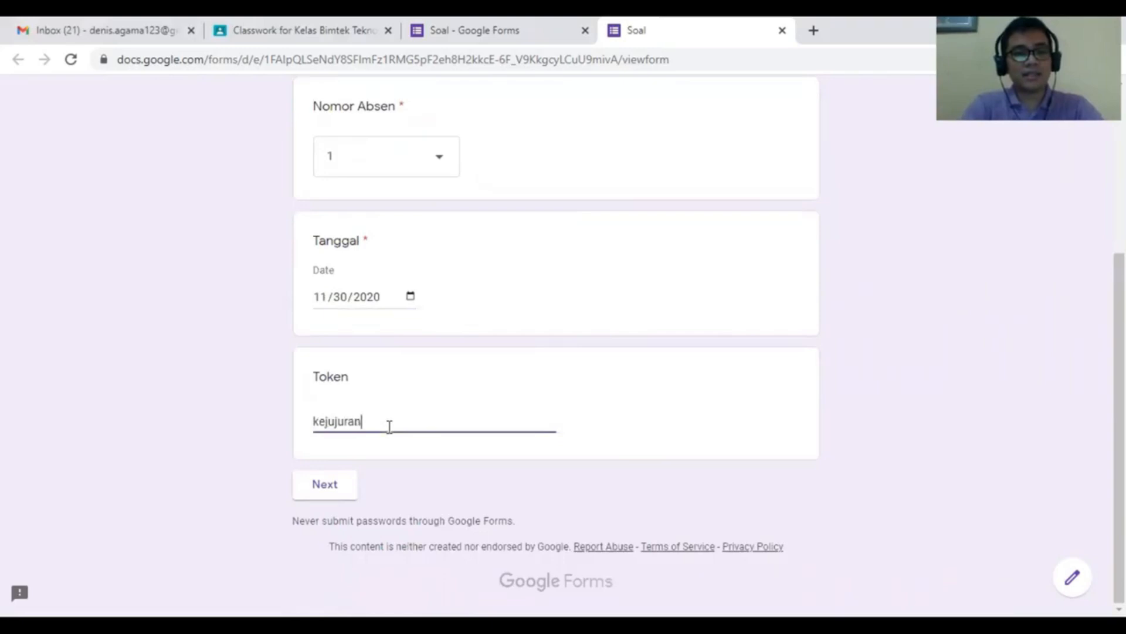
left_click(349, 489)
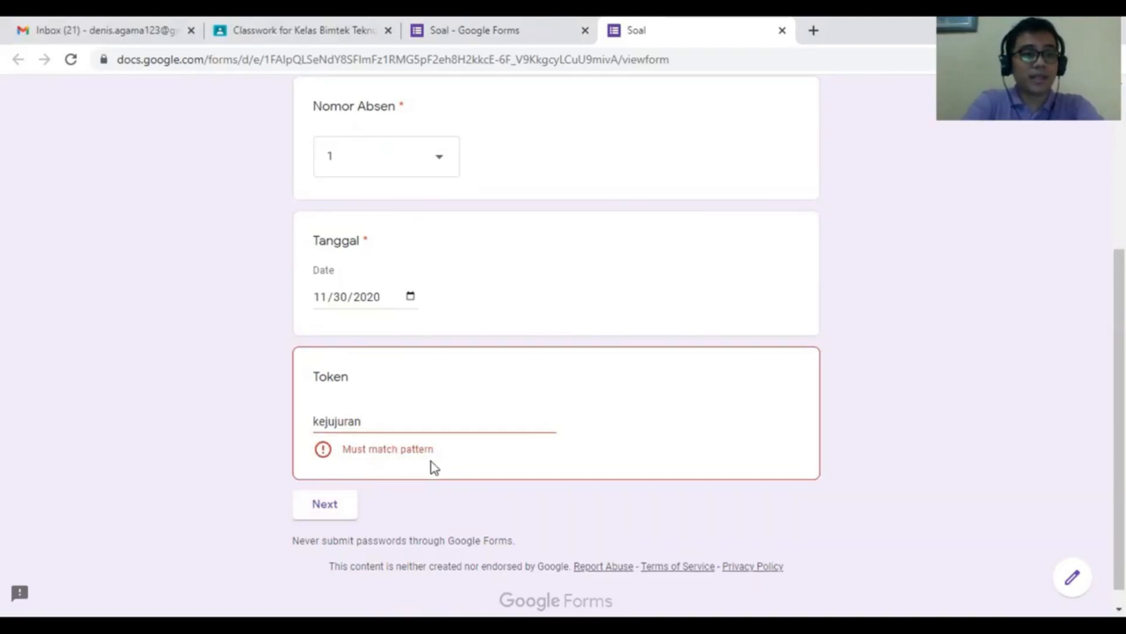
double_click(345, 418)
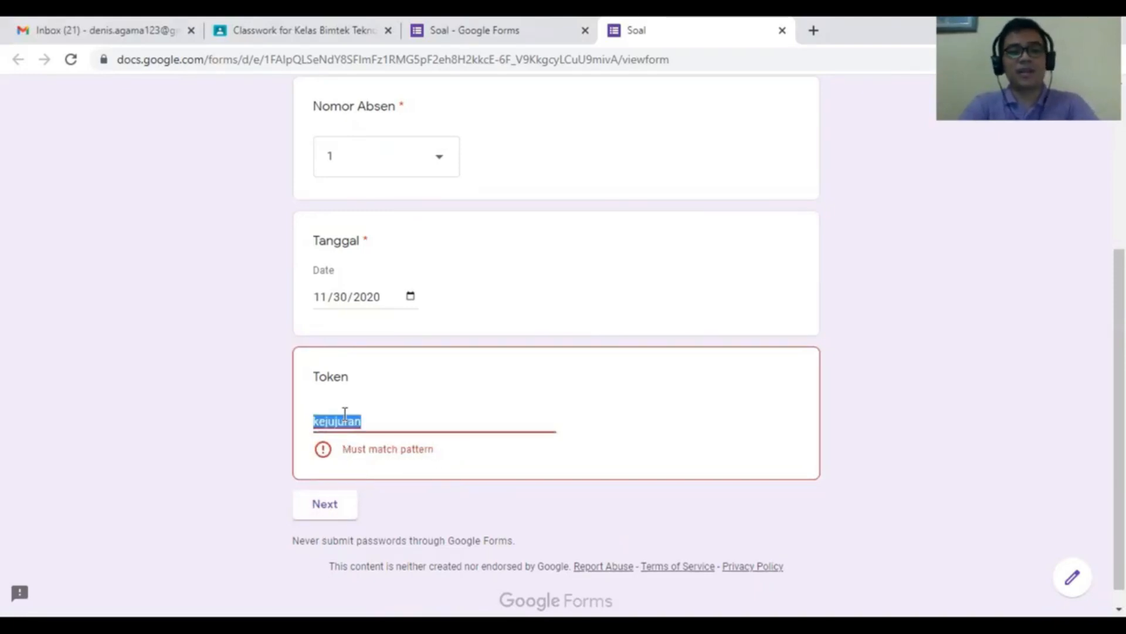
type("Keju")
key("BackSpace")
key("BackSpace")
type("ju")
key("BackSpace")
key("BackSpace")
type("juju")
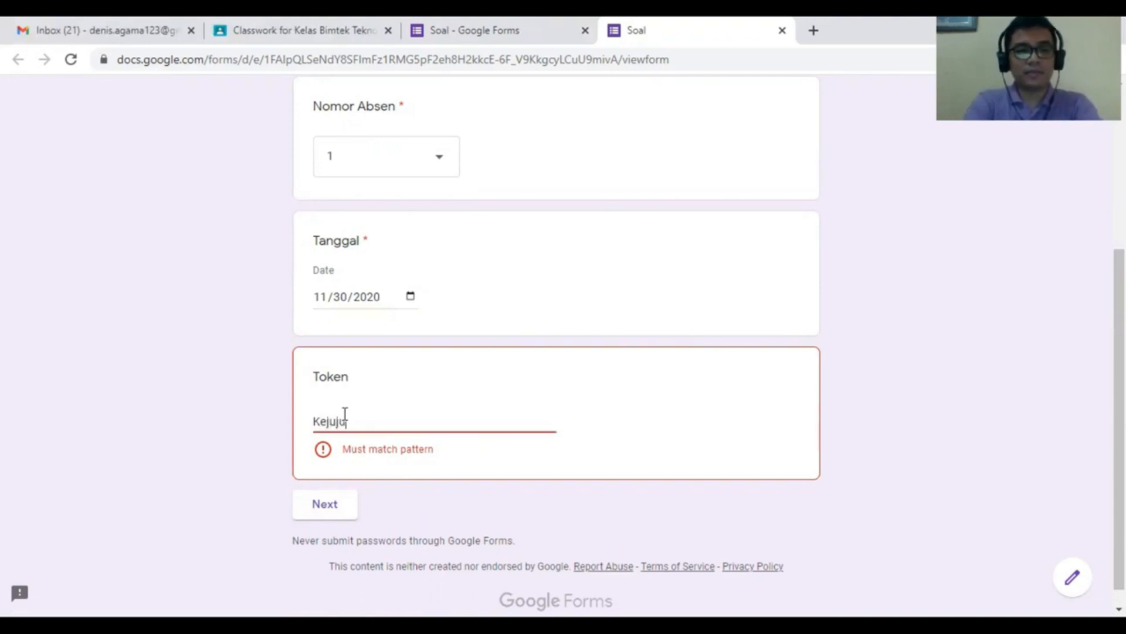
type("ran")
left_click(333, 485)
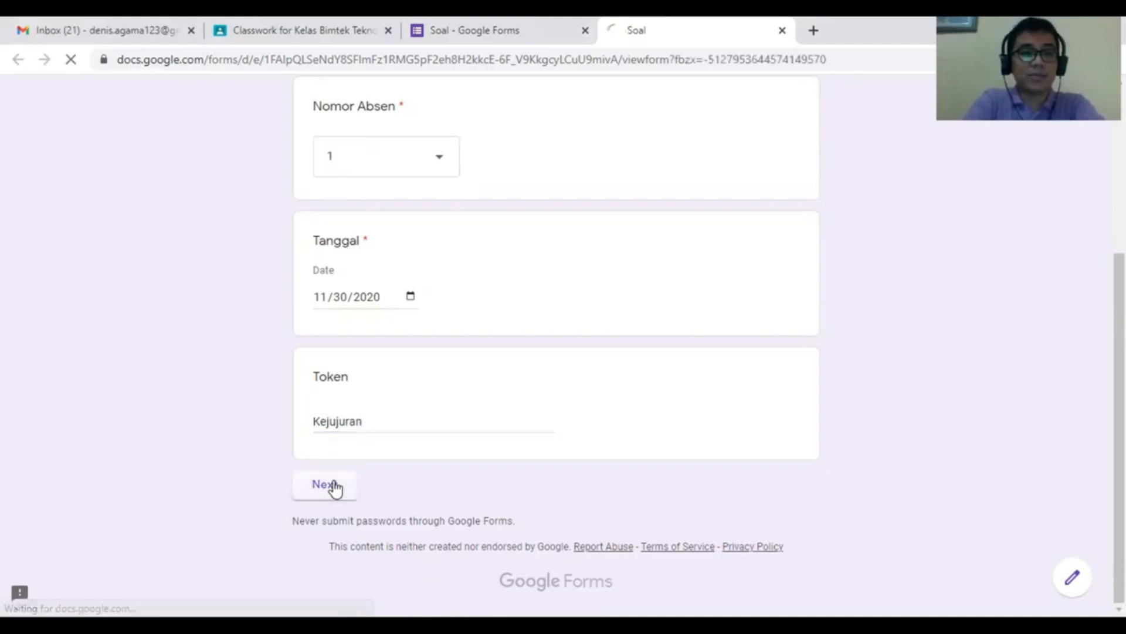
left_click(335, 487)
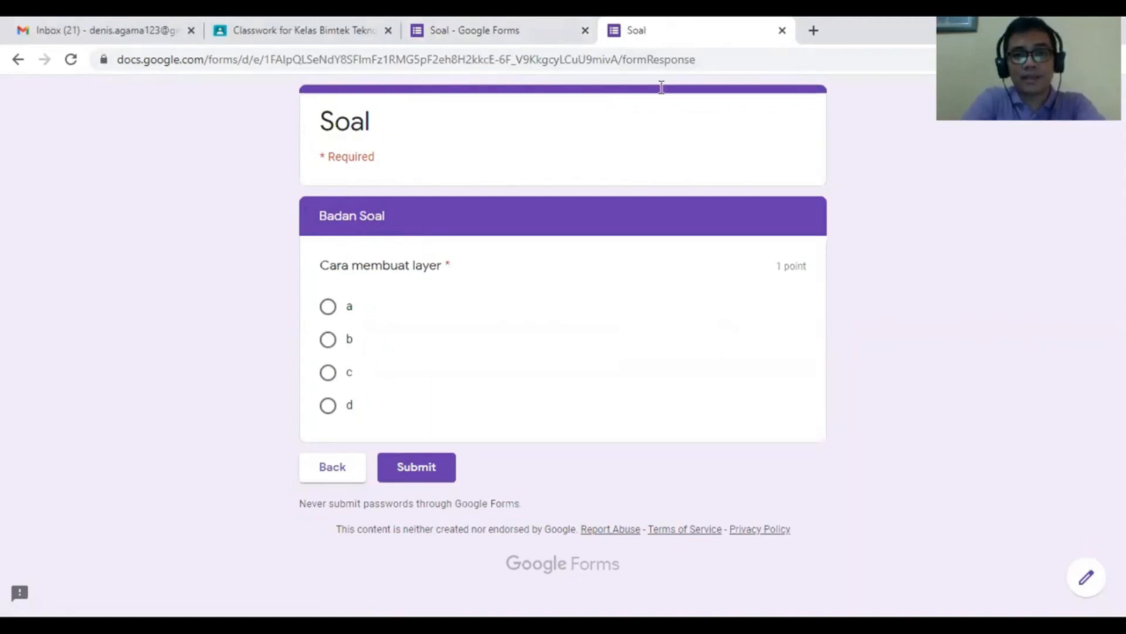
key("ctrl+w")
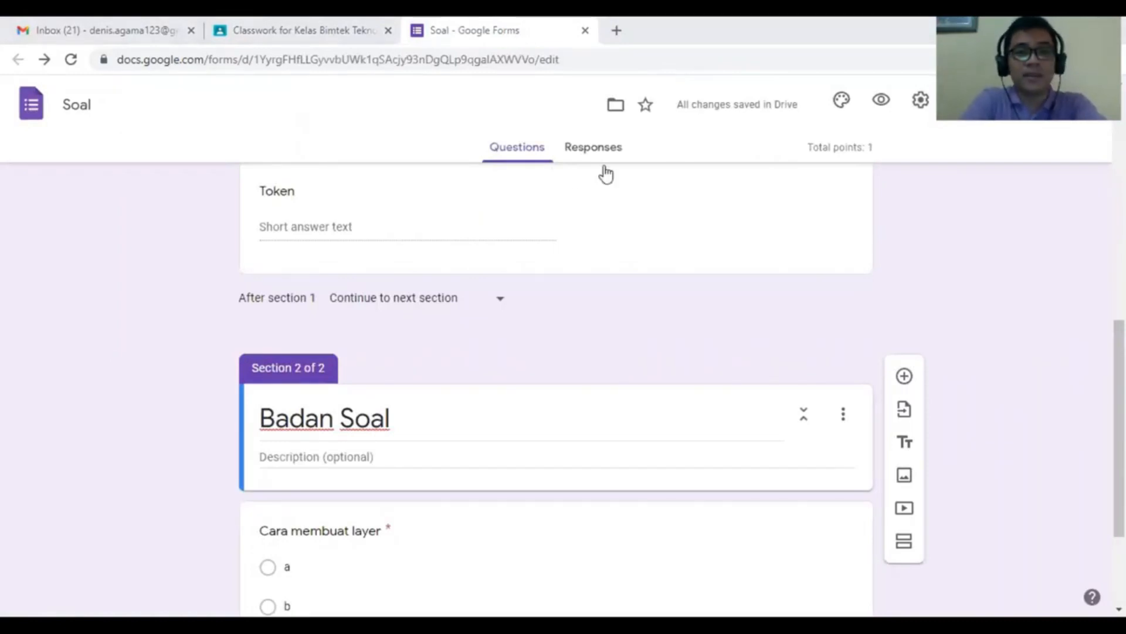
- Open the Cara membuat layer question for editing
scroll(512, 337, "down", 3)
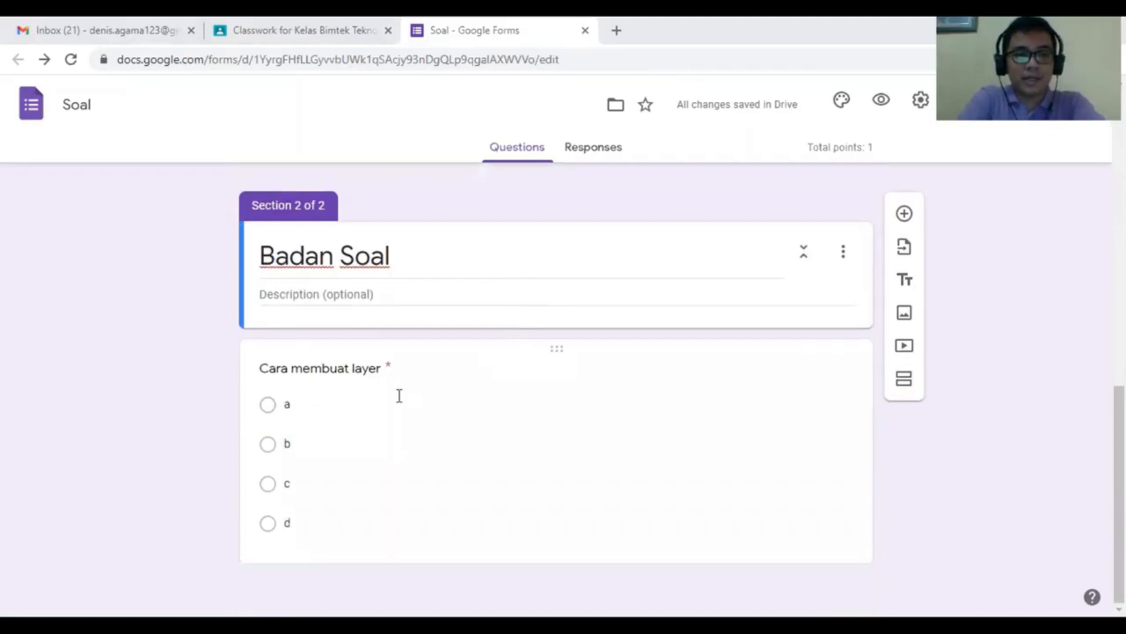
left_click(398, 395)
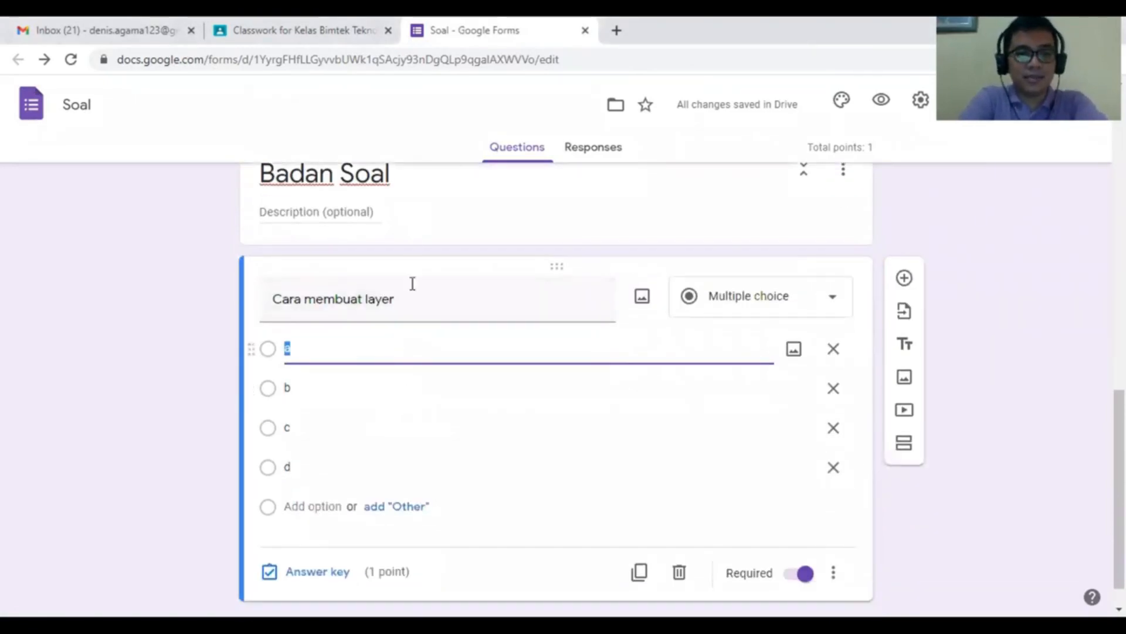
scroll(544, 559, "down", 1)
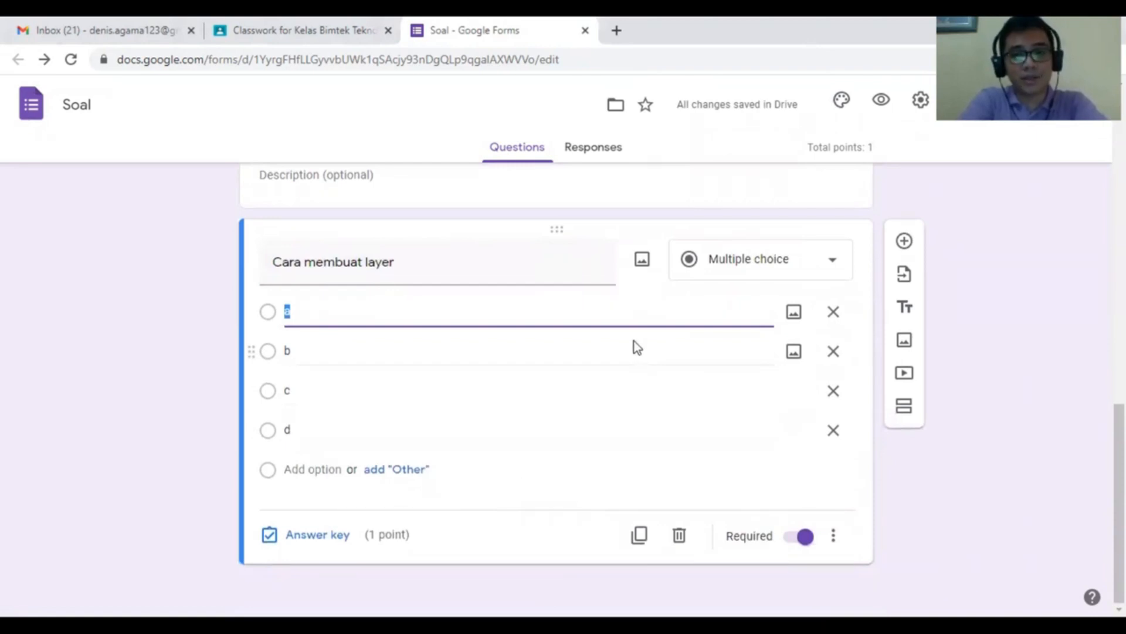
- Bring up the form's theme options, then switch to the Responses view
scroll(558, 221, "up", 10)
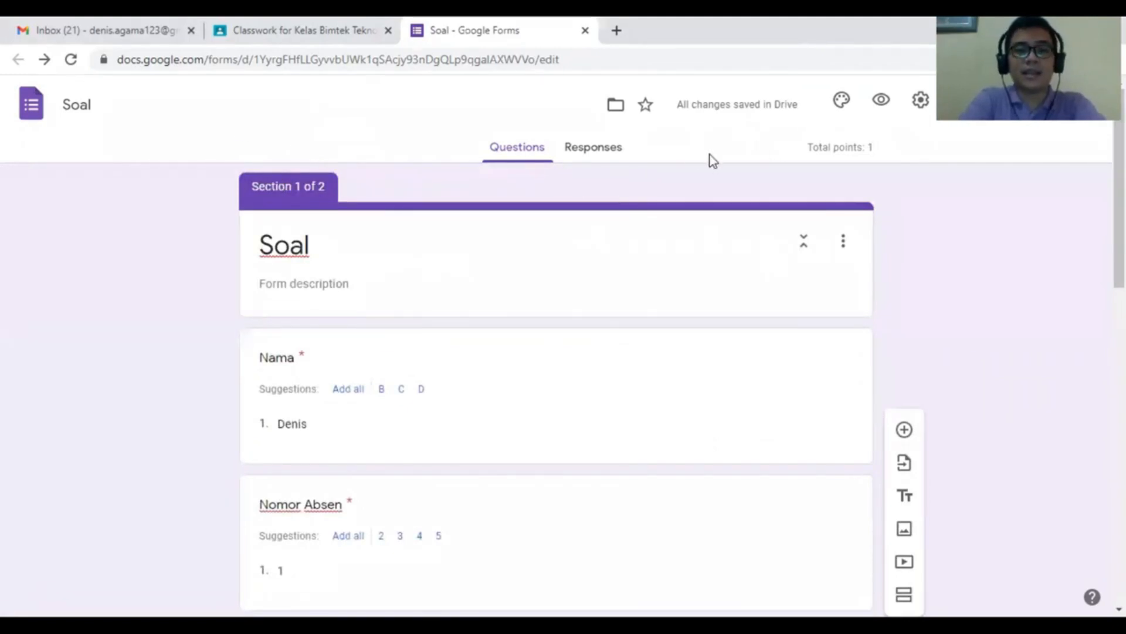
left_click(844, 104)
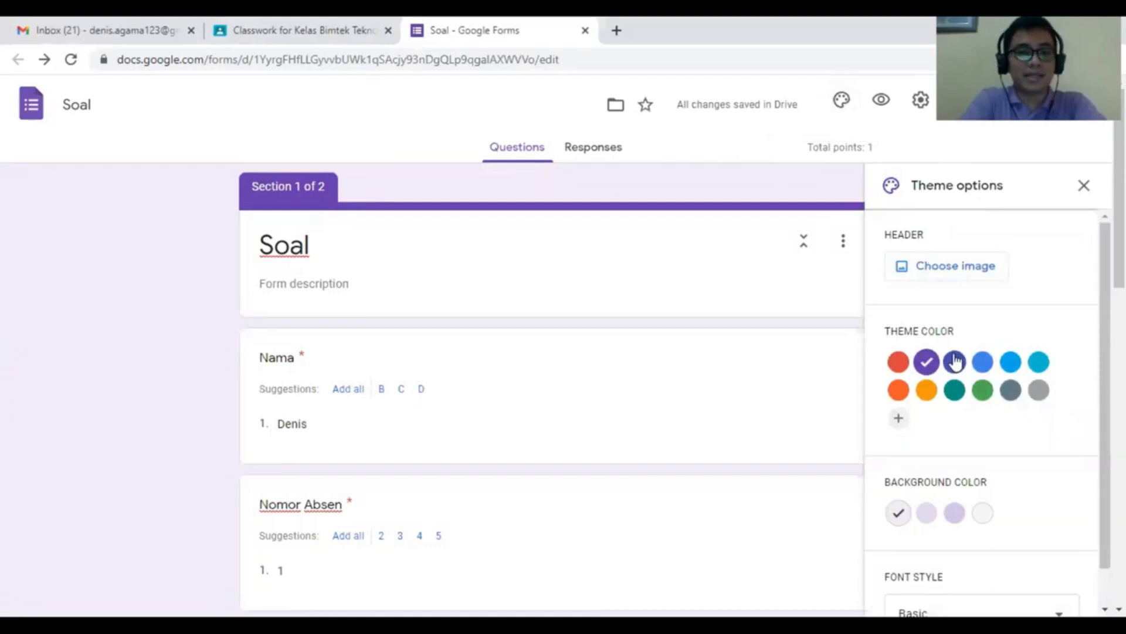
left_click(599, 148)
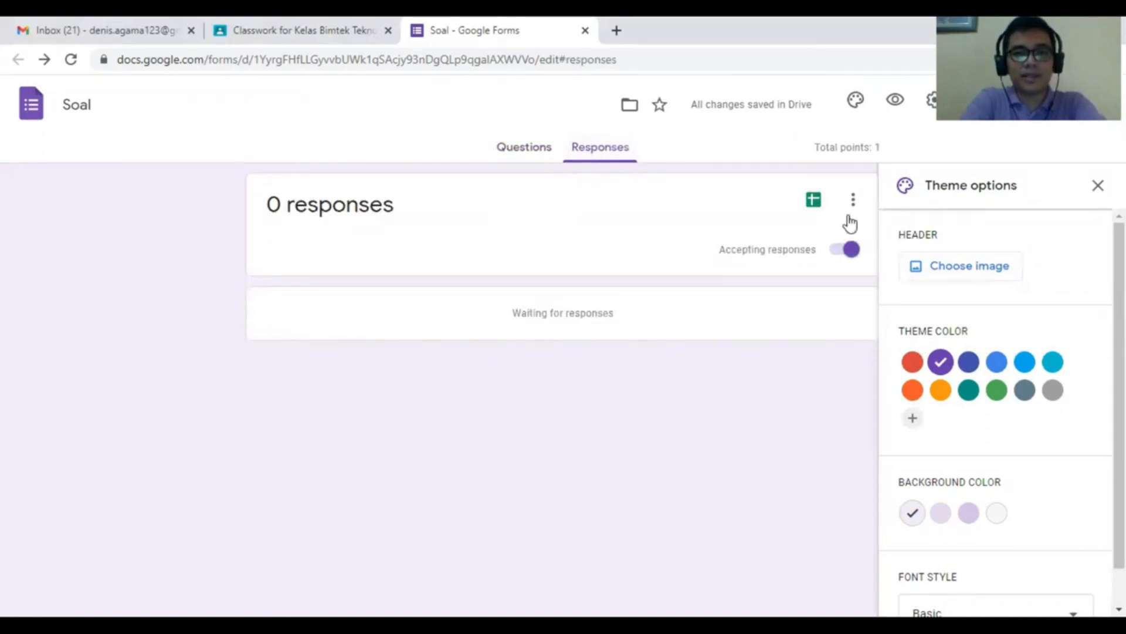
- Link the responses to a newly created spreadsheet, 'Soal (Responses)'
left_click(817, 206)
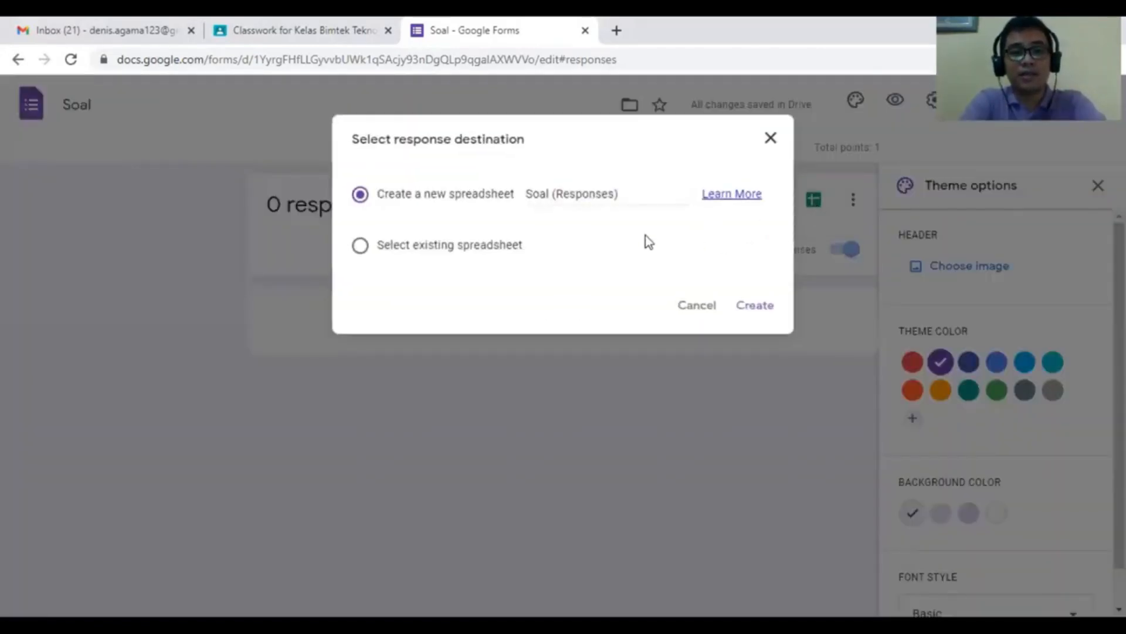
left_click(765, 306)
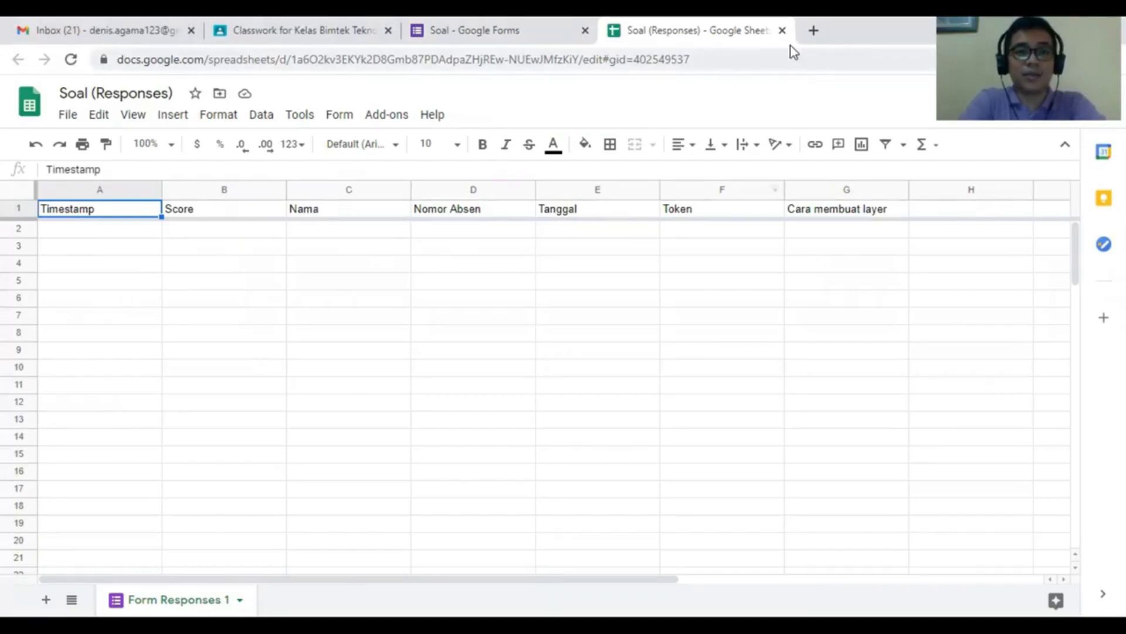
- Close the Soal (Responses) spreadsheet tab with Ctrl+W to return to the form
key("ctrl+w")
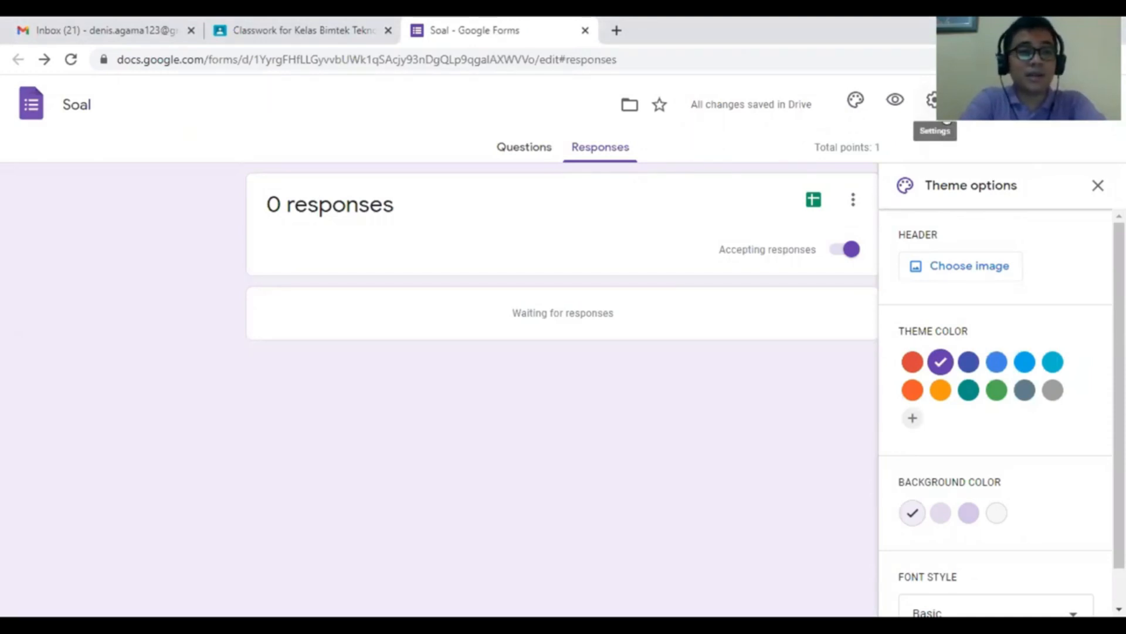
- Open the Soal form's Settings from the header gear
left_click(932, 99)
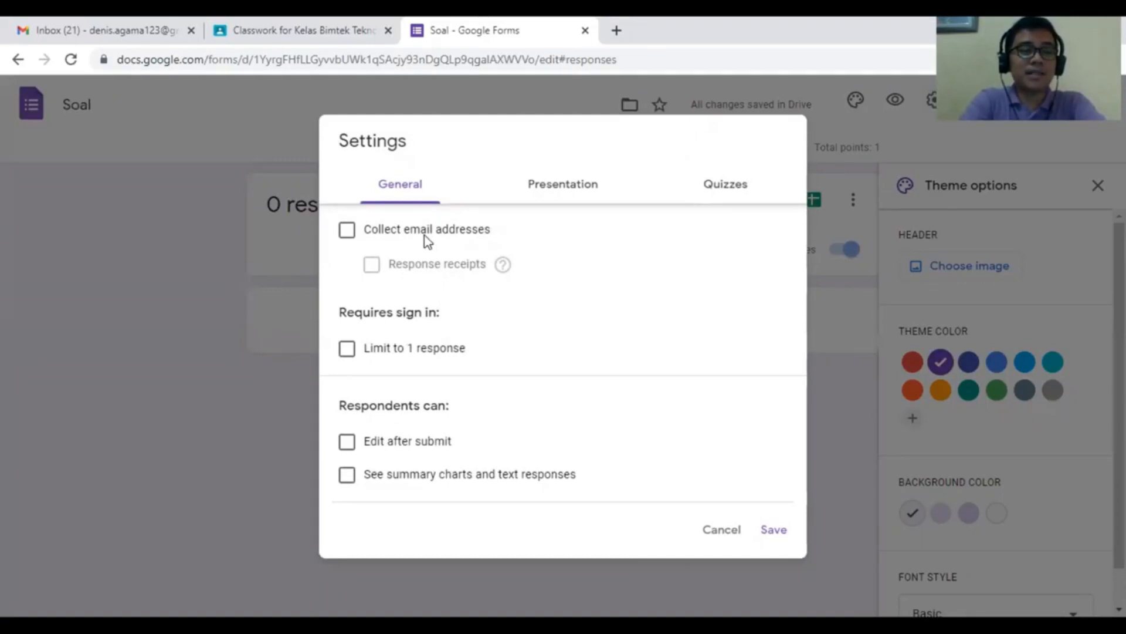
- Enable 'Collect email addresses' and move on to the Presentation settings
left_click(348, 229)
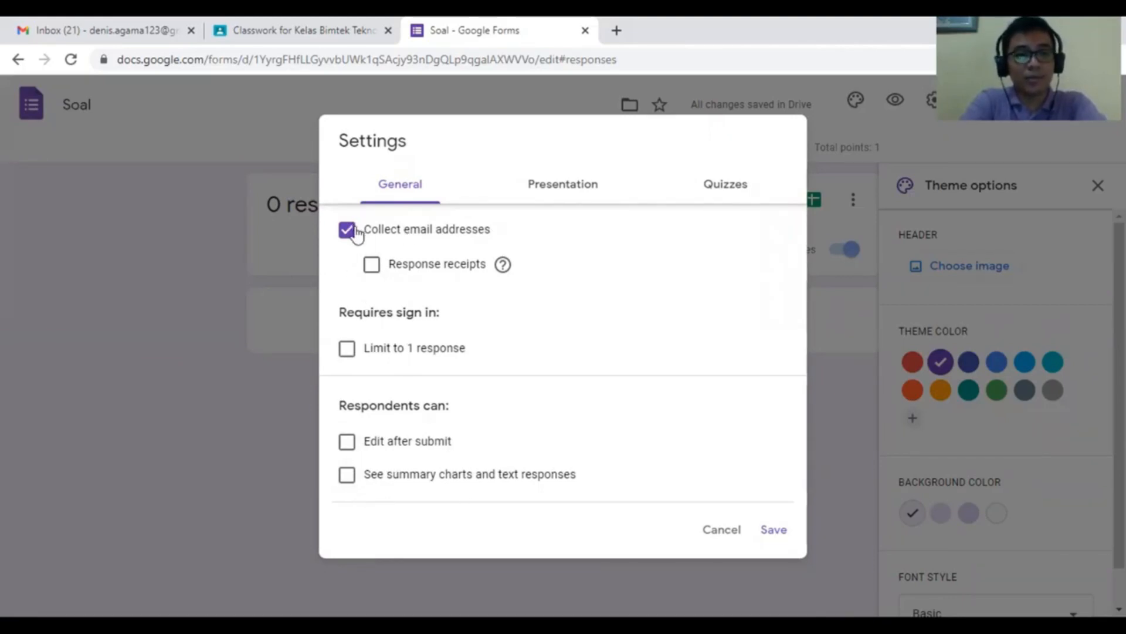
left_click(549, 185)
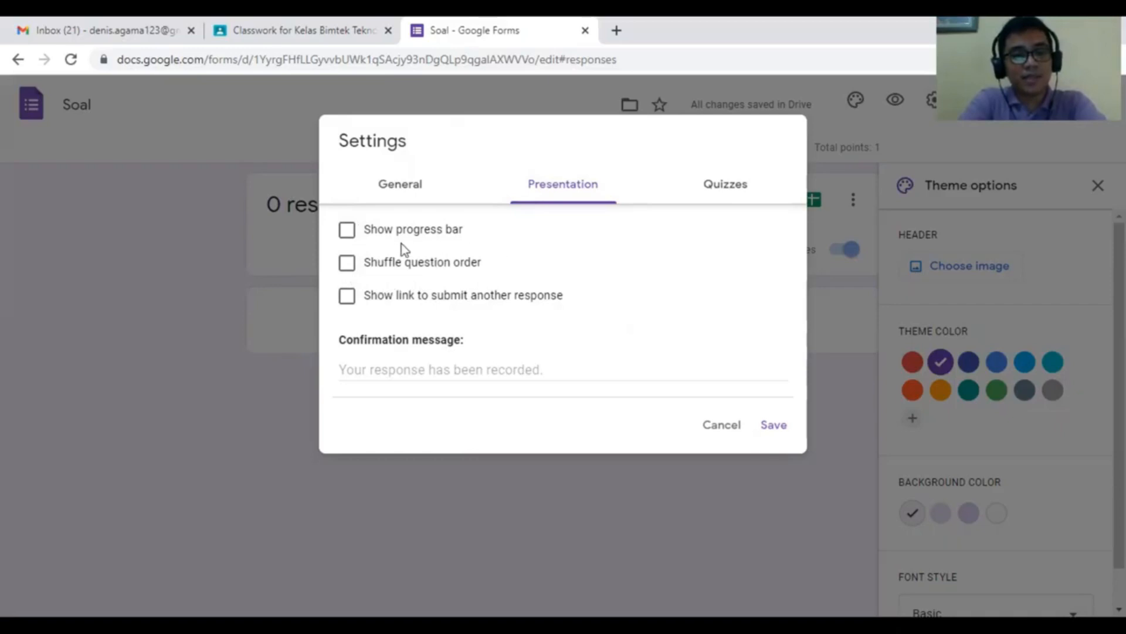
- Enable 'Shuffle question order' and set the confirmation message to 'Selamat anda telah submit'
left_click(347, 269)
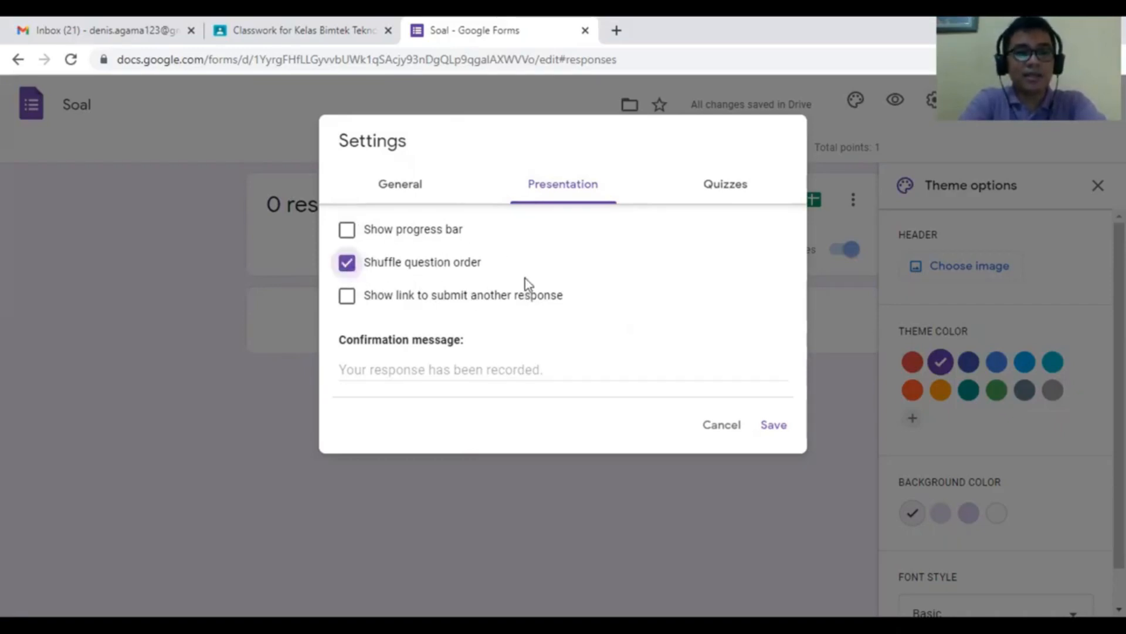
left_click(551, 371)
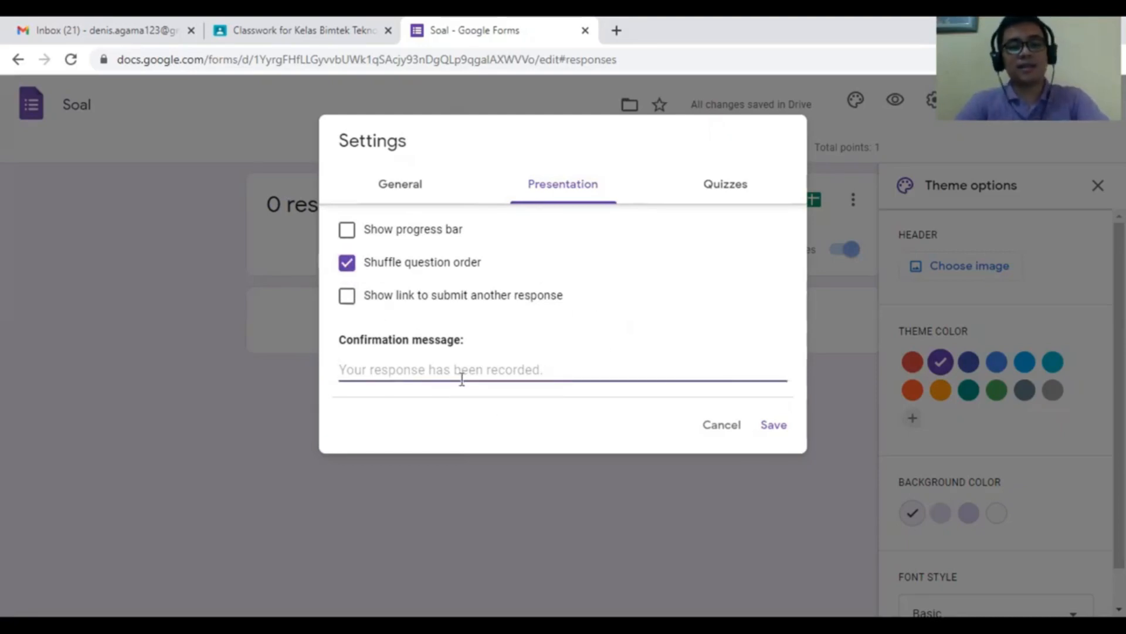
type("Selm")
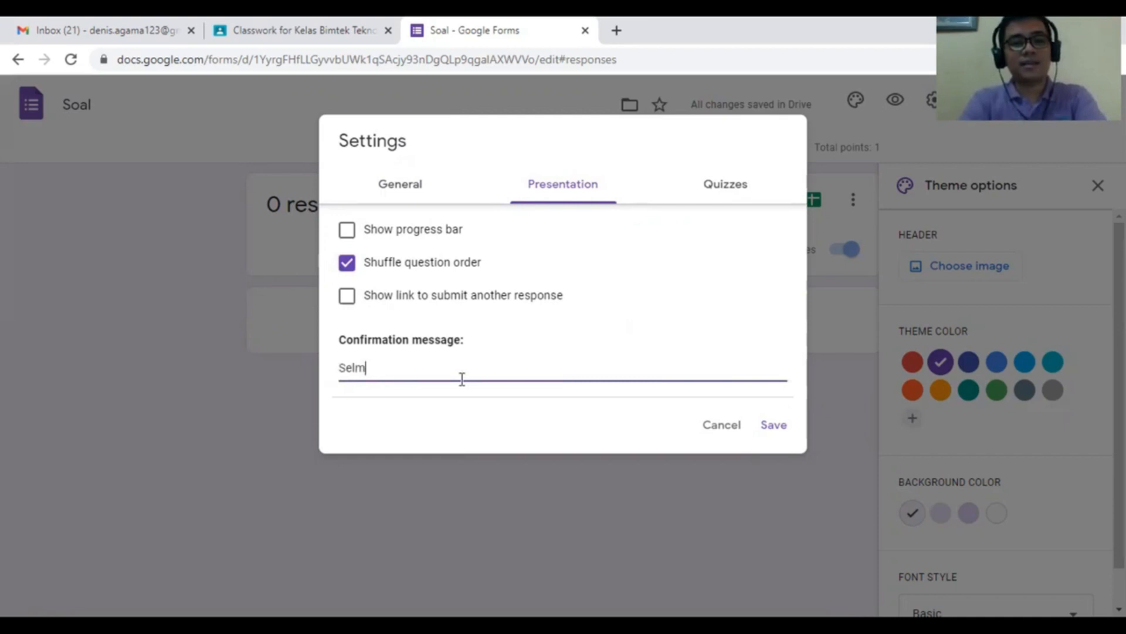
key("BackSpace")
type("amat anda telah submit")
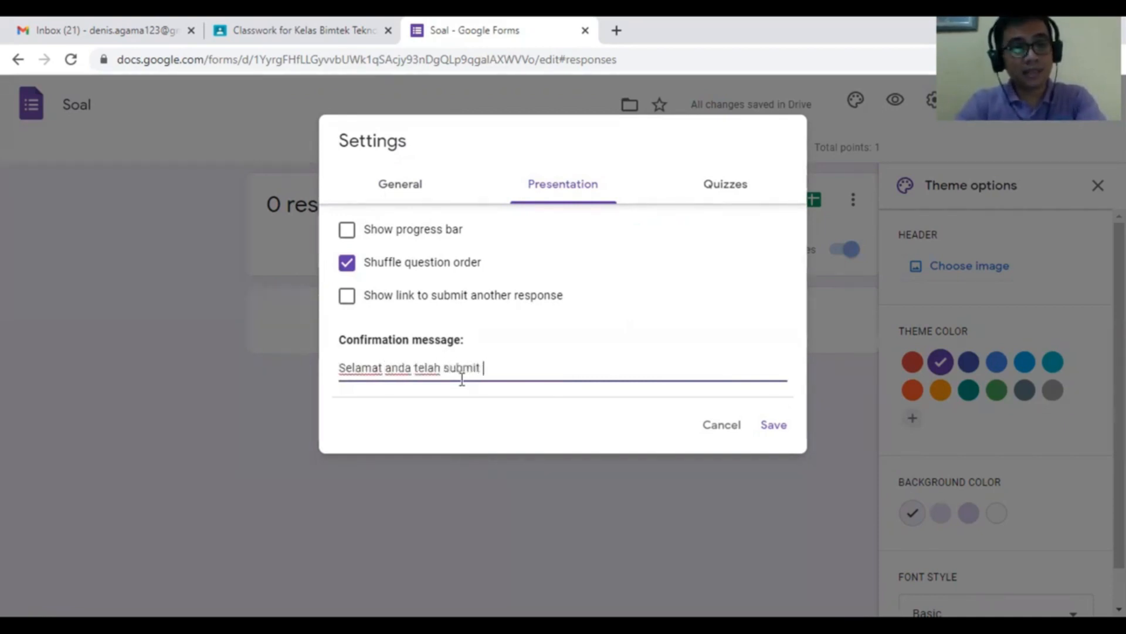
left_click(742, 191)
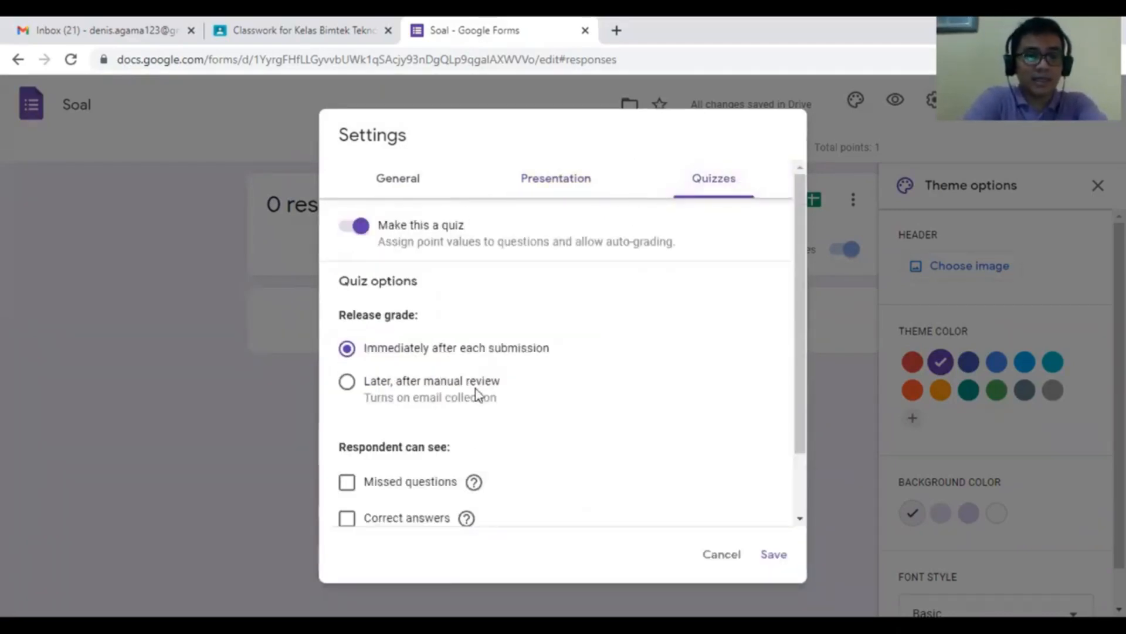
- Set grade release to 'Later, after manual review', hide point values, and save
scroll(478, 396, "down", 2)
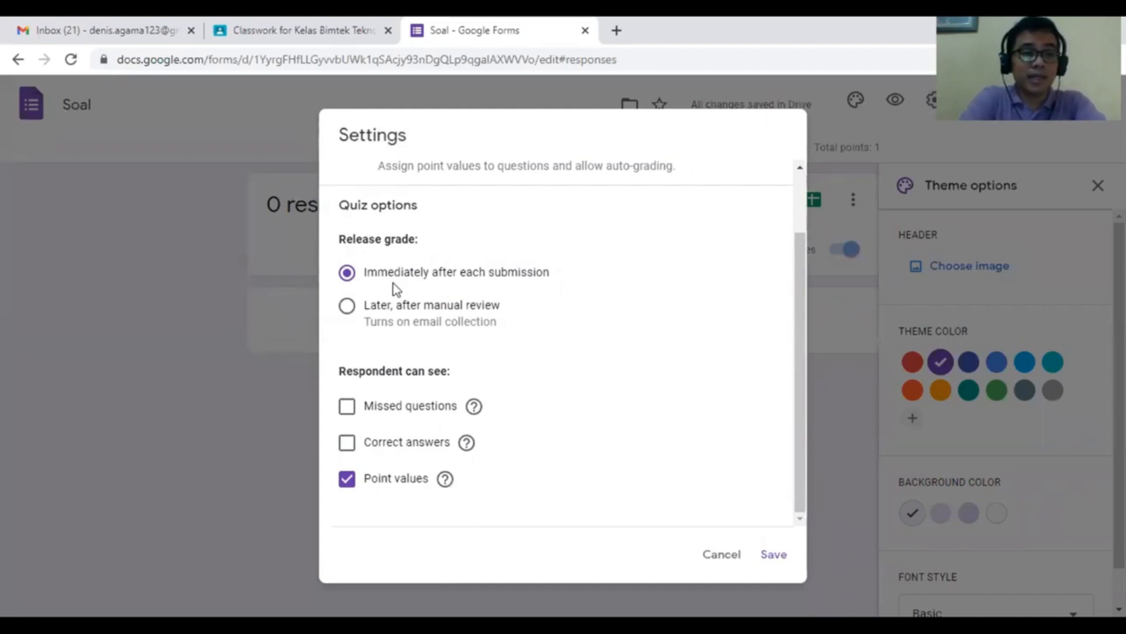
left_click(344, 269)
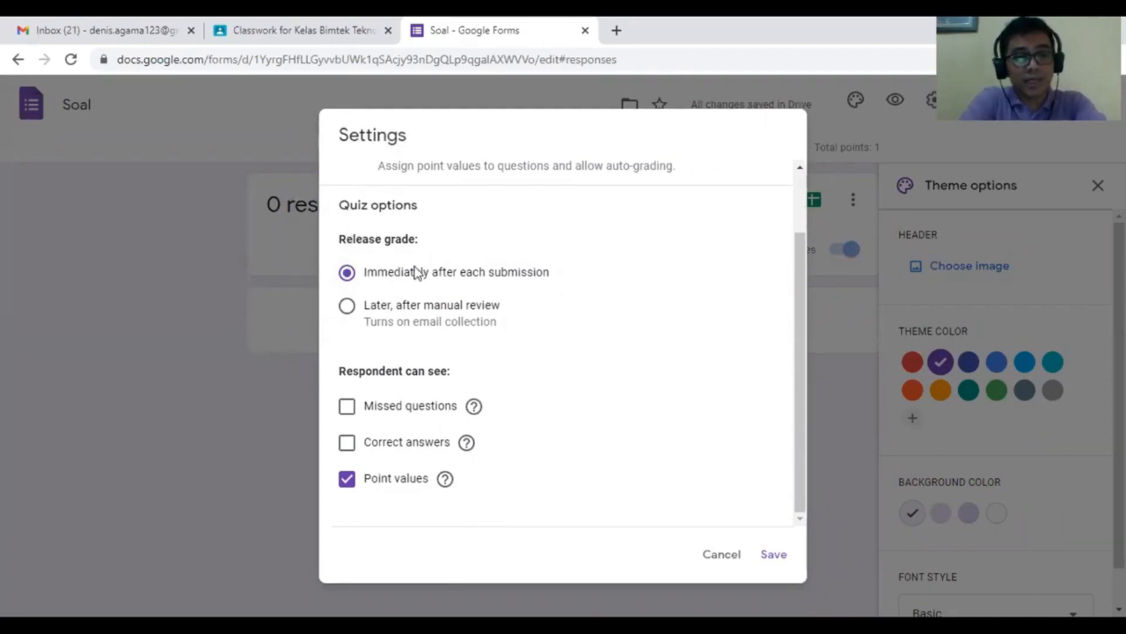
left_click(351, 311)
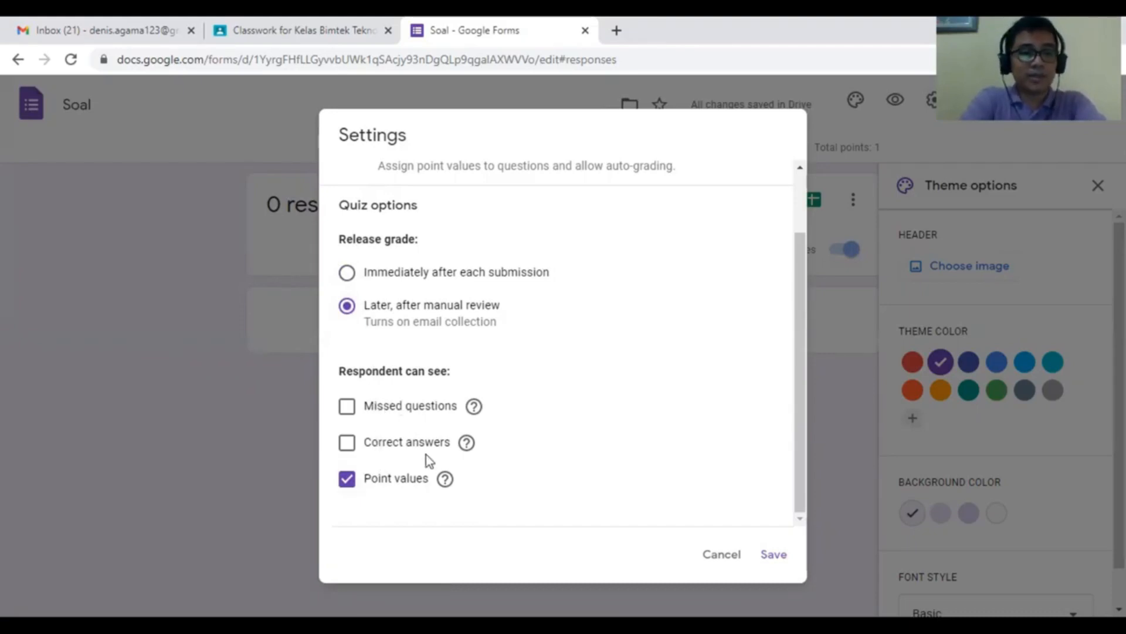
left_click(352, 487)
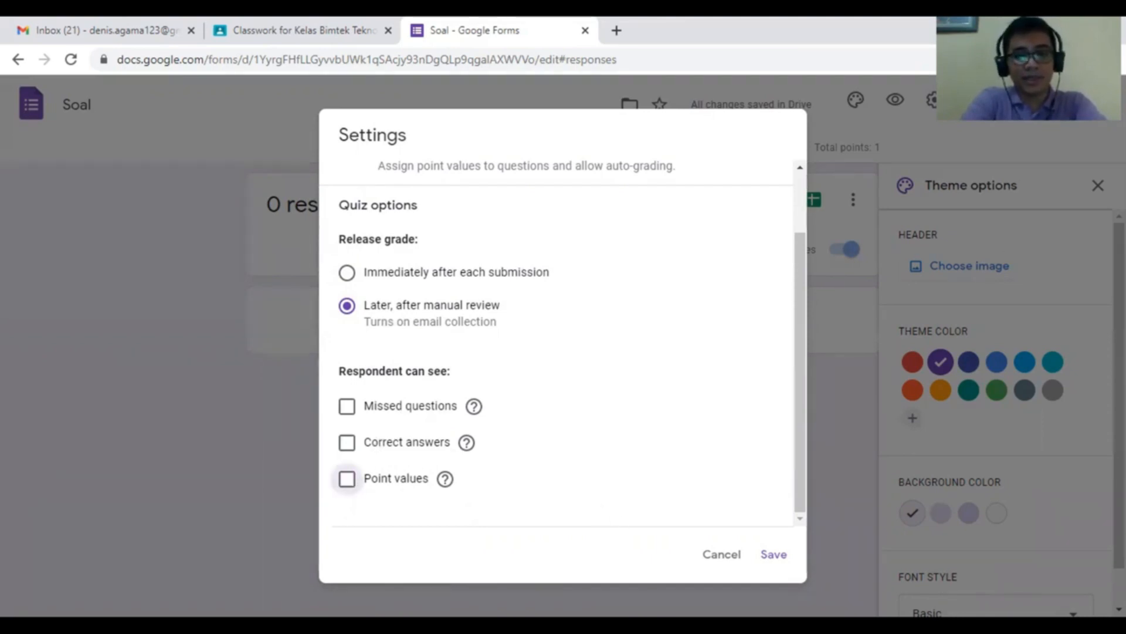
left_click(760, 562)
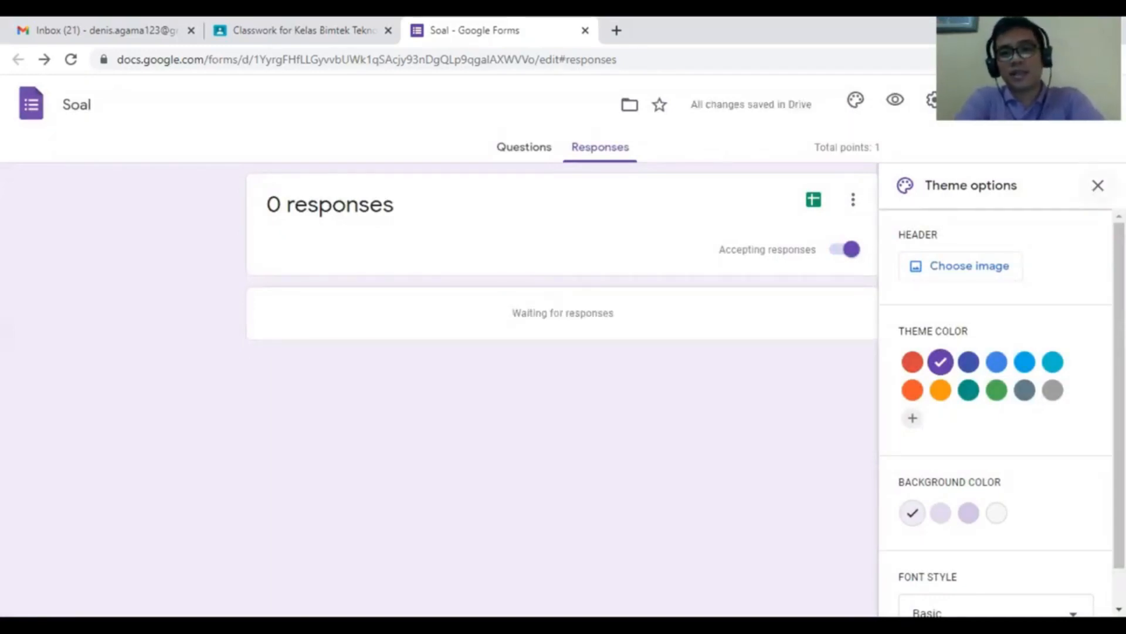
- Close the theme panel and open the Send form dialog
left_click(1098, 186)
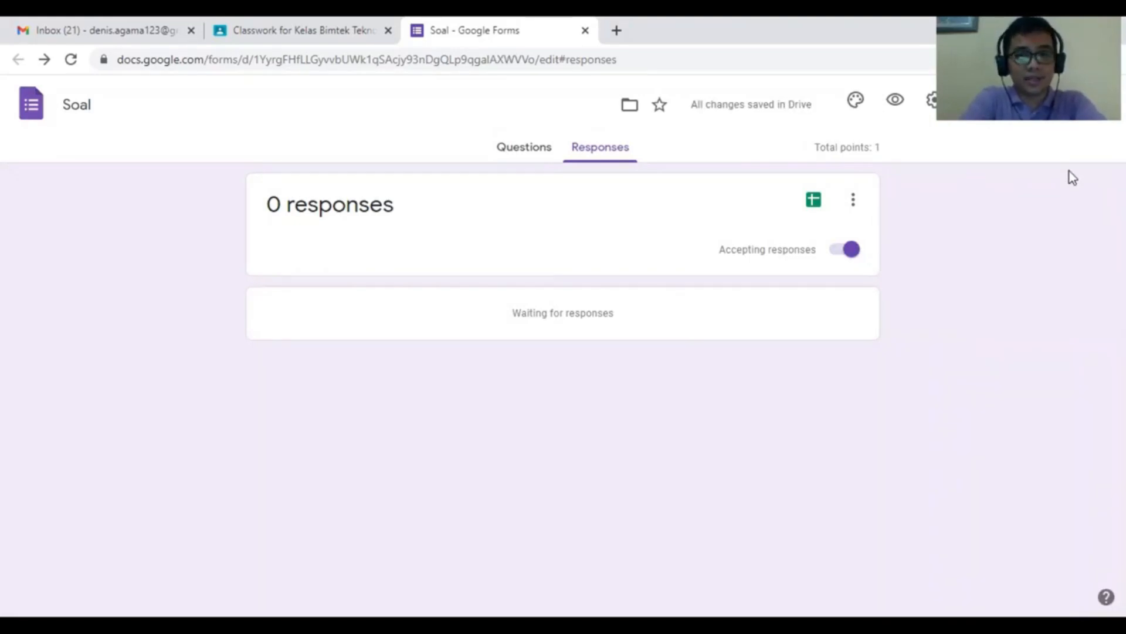
left_click(1002, 103)
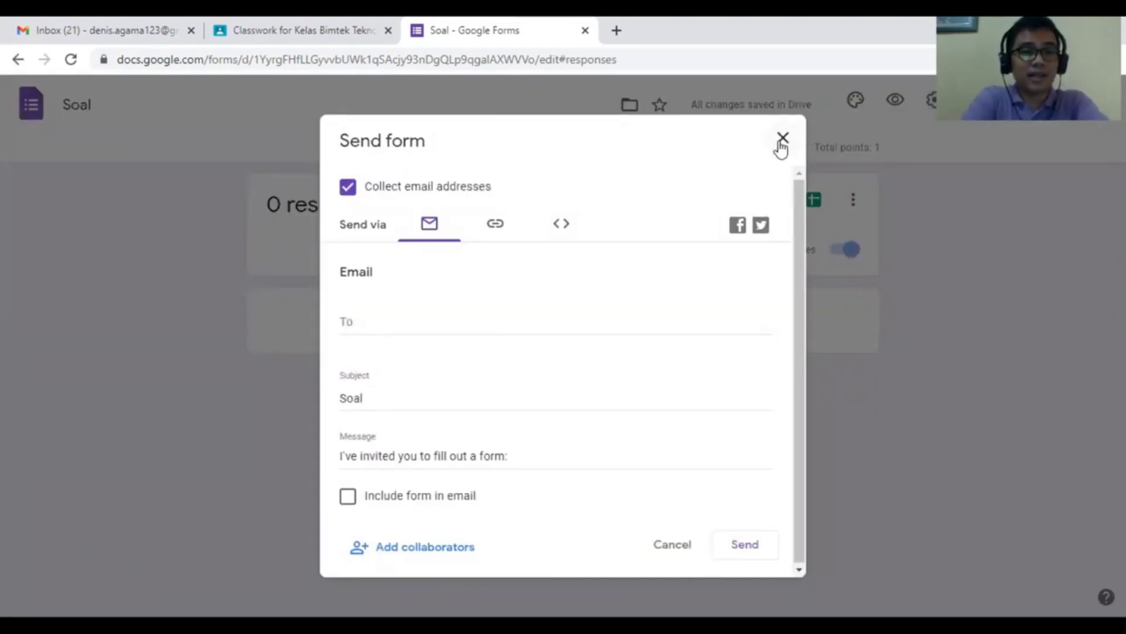
left_click(781, 142)
left_click(1012, 109)
left_click(496, 224)
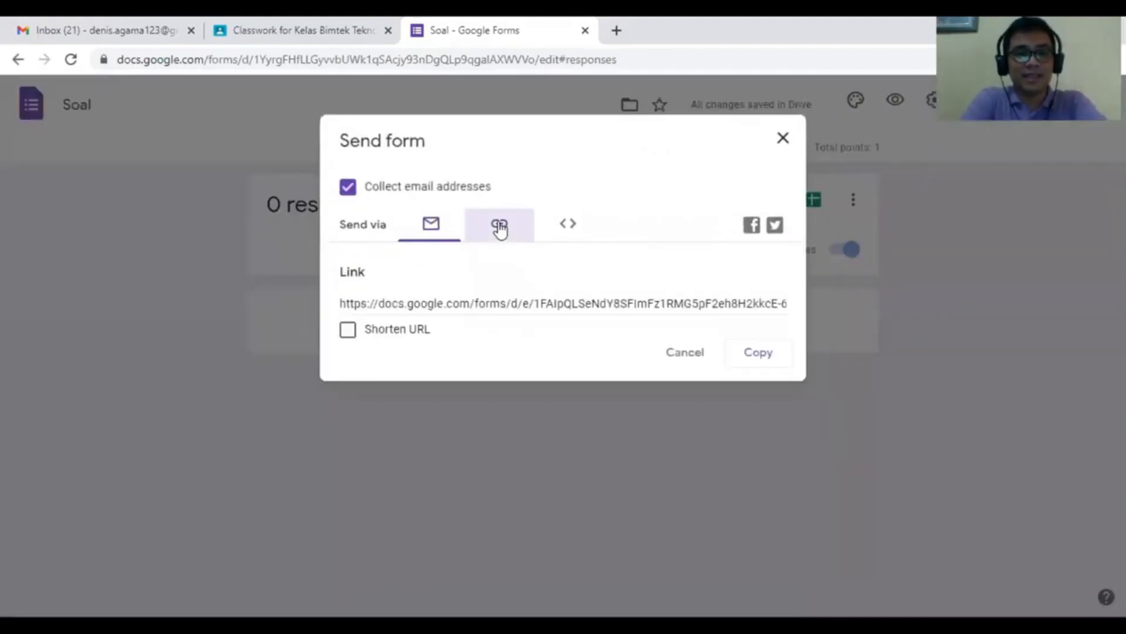
left_click(418, 228)
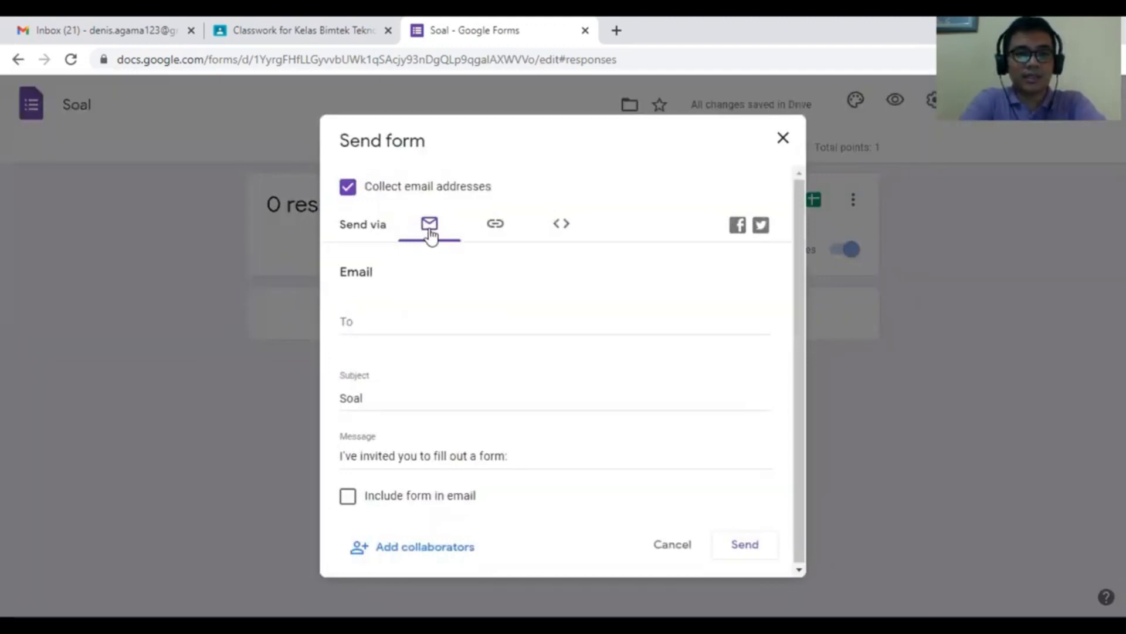
- Copy the shortened form link, then close the dialog and the form's tab
left_click(496, 226)
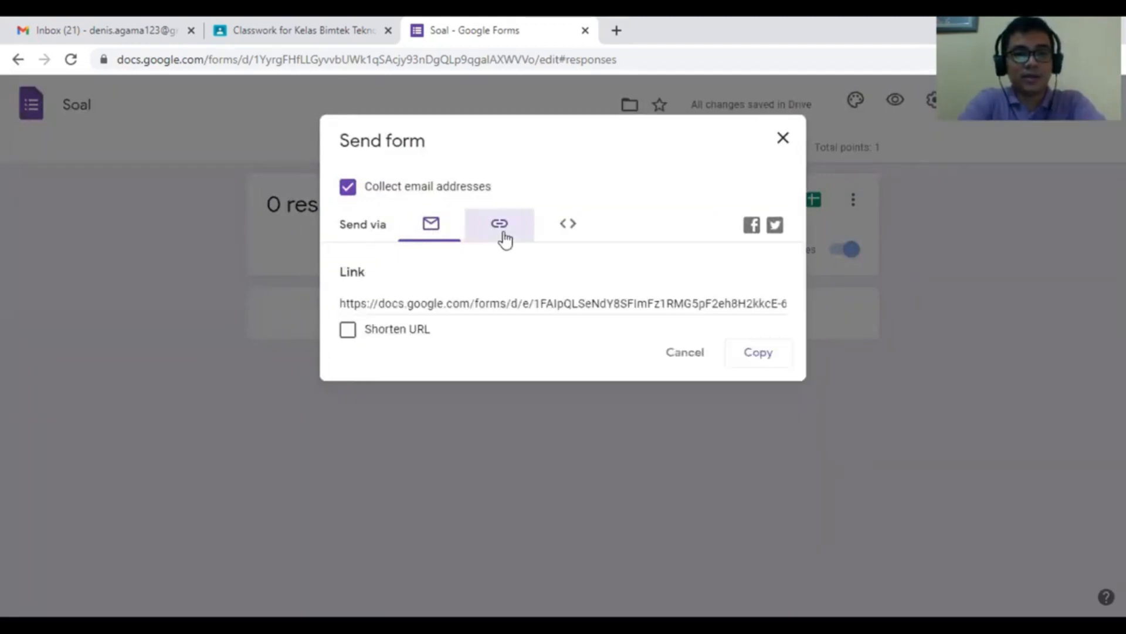
left_click(414, 332)
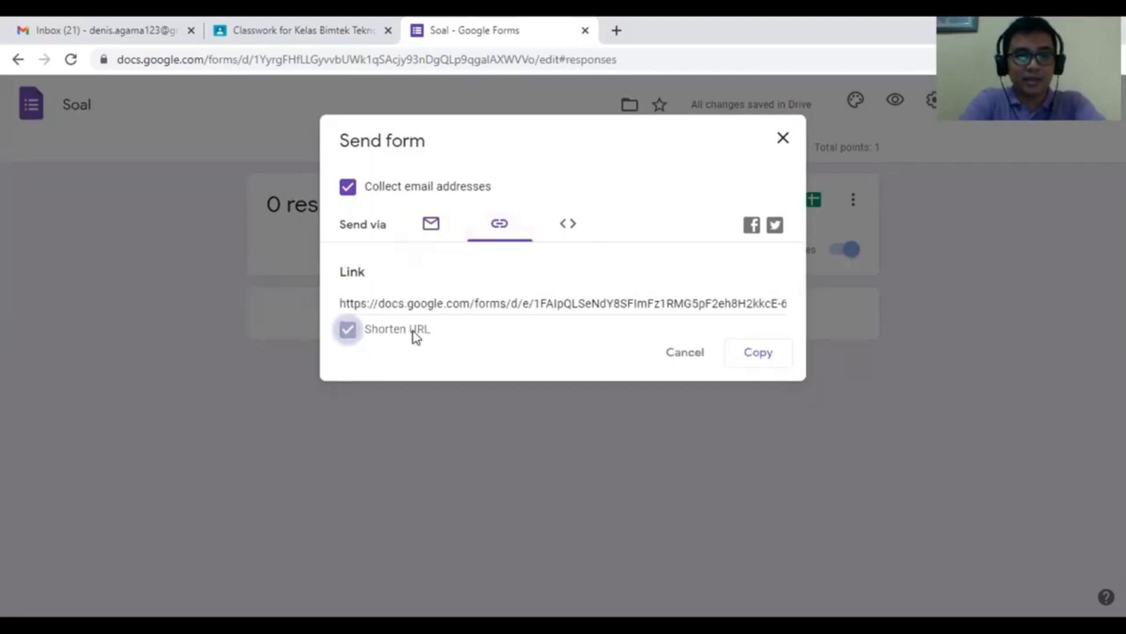
left_click(761, 359)
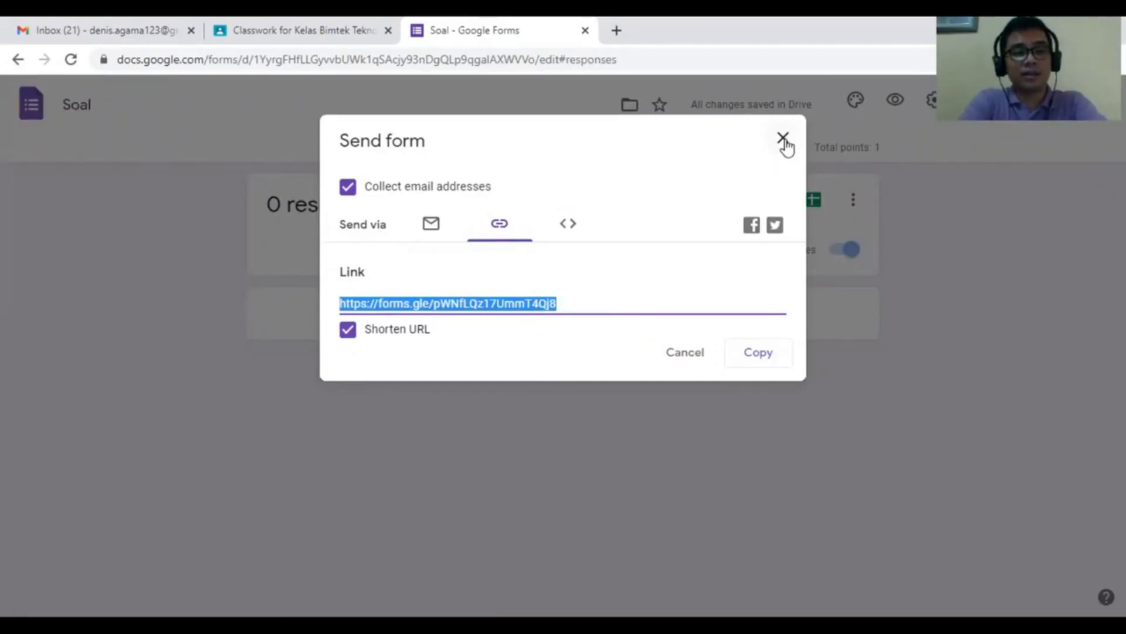
left_click(784, 140)
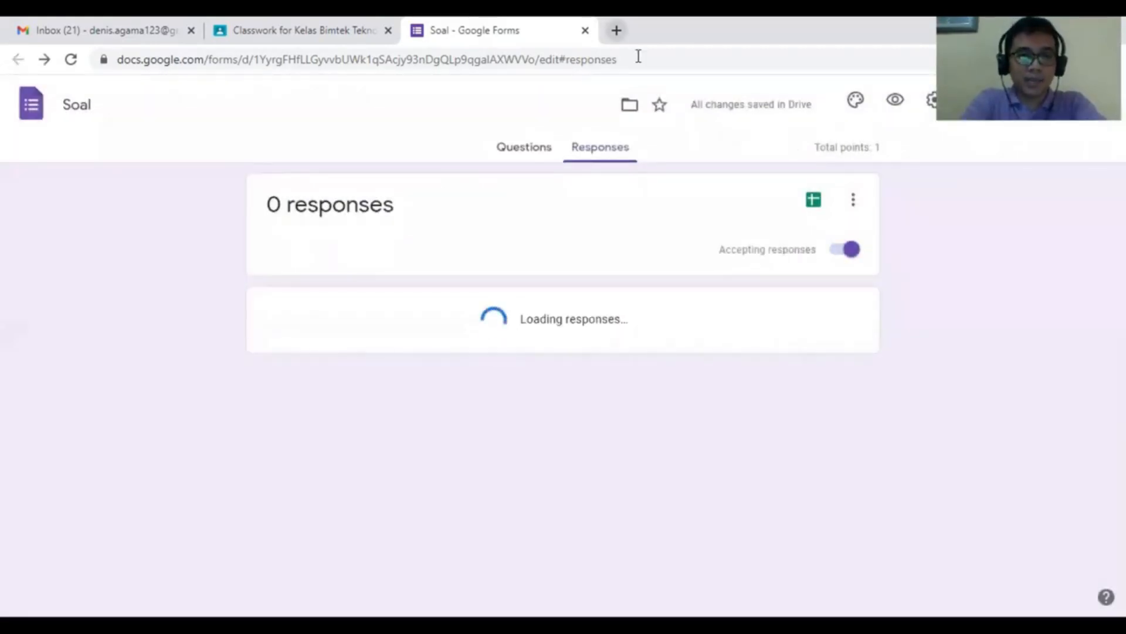
key("ctrl+w")
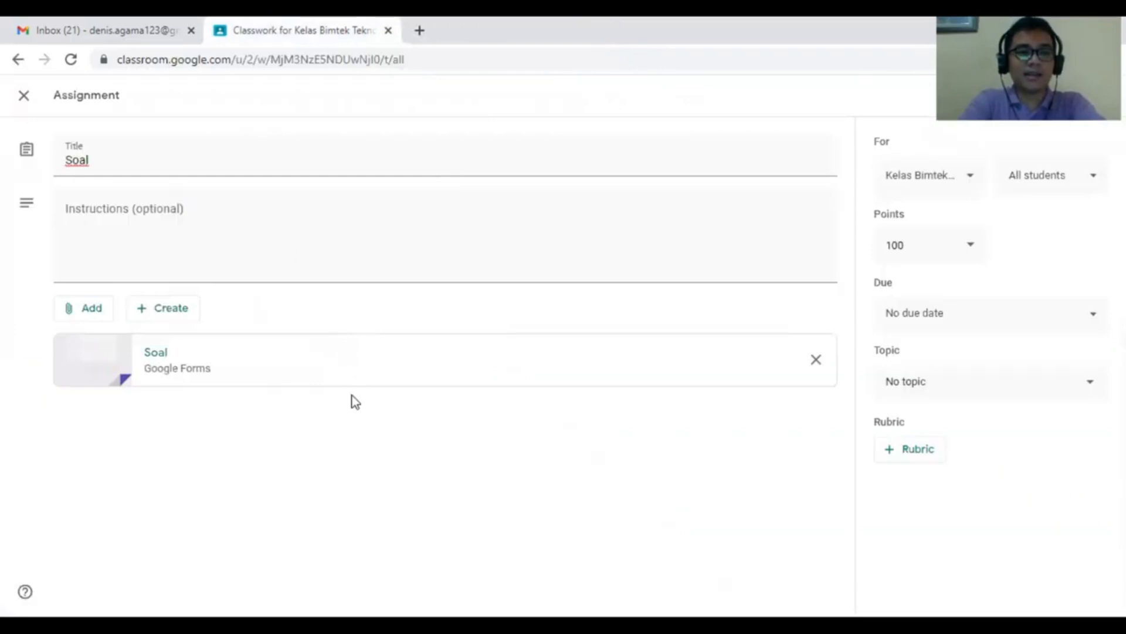
- Remove the Soal attachment and re-insert the Soal form from Drive's Recent files
left_click(813, 359)
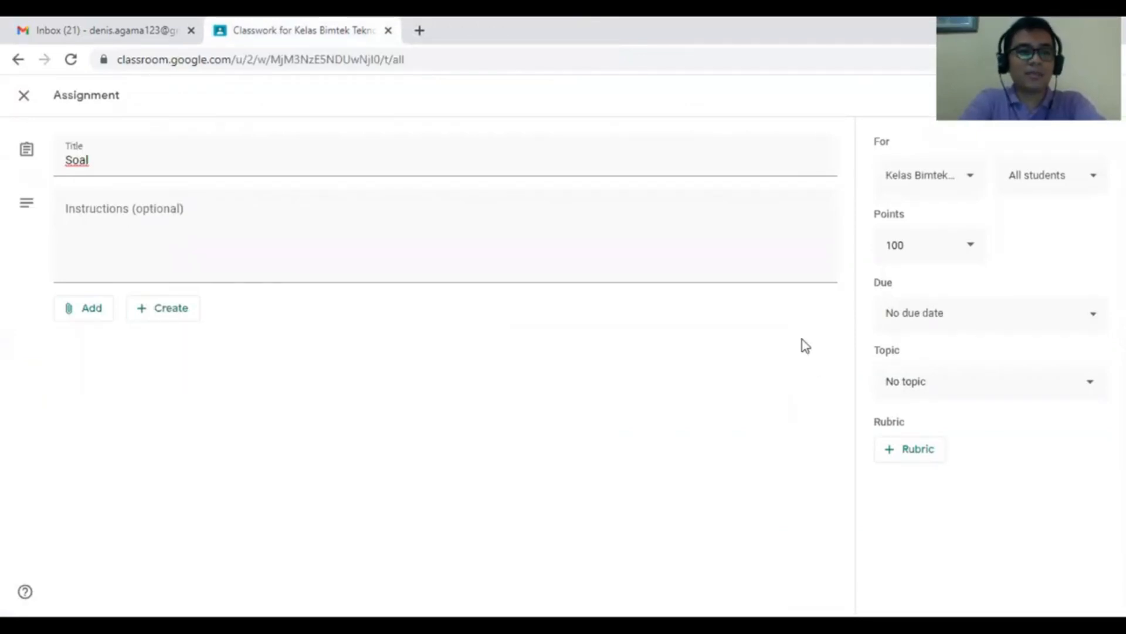
left_click(93, 321)
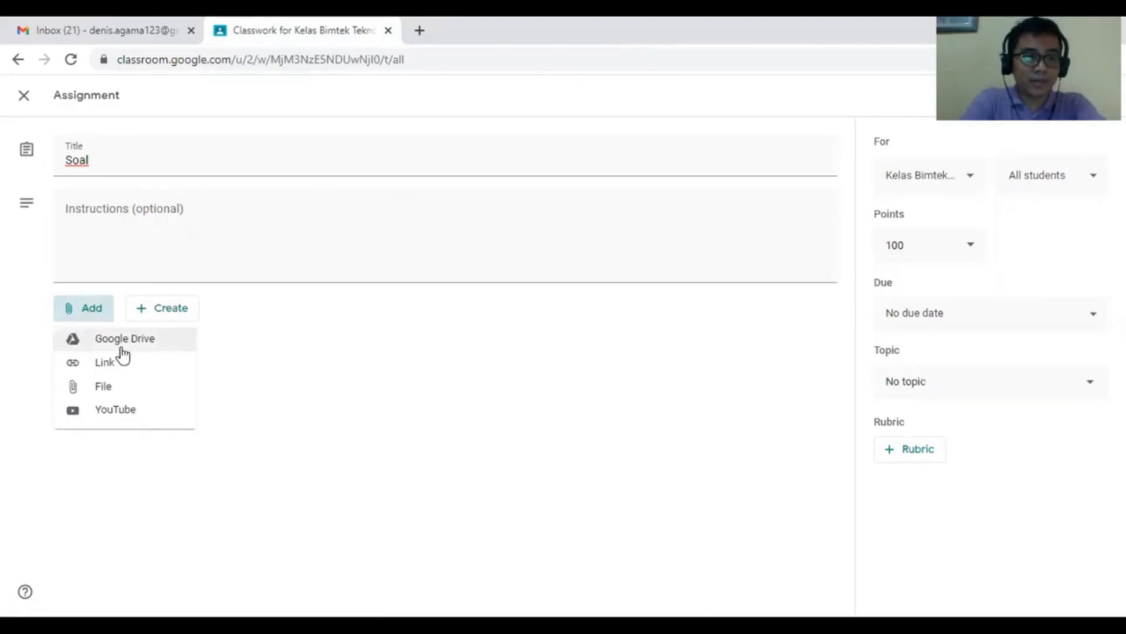
left_click(121, 347)
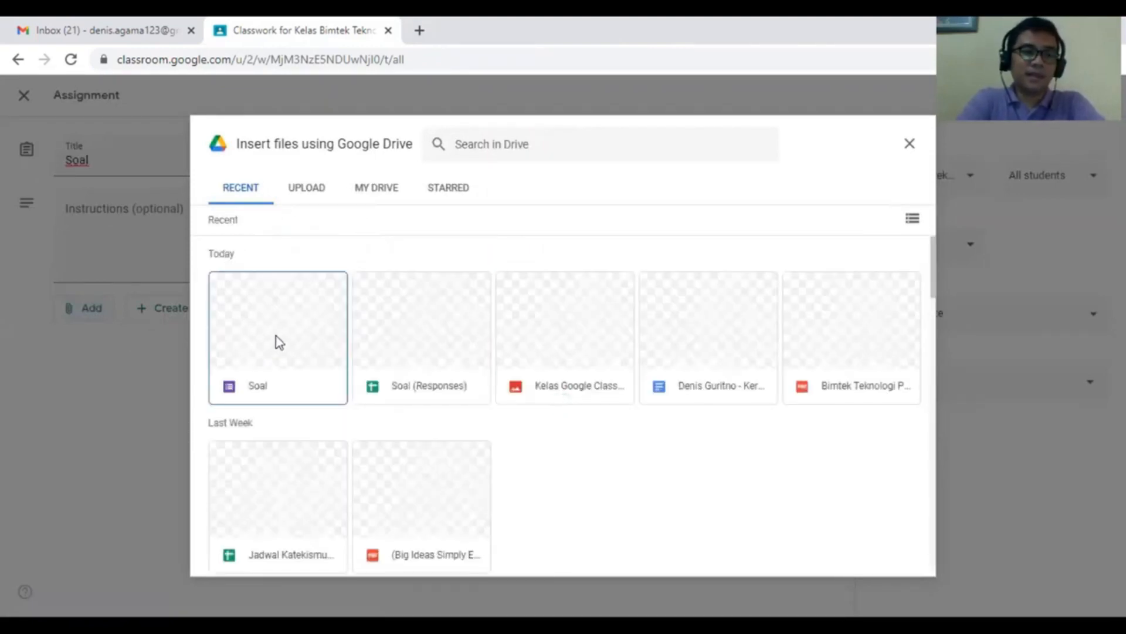
left_click(275, 335)
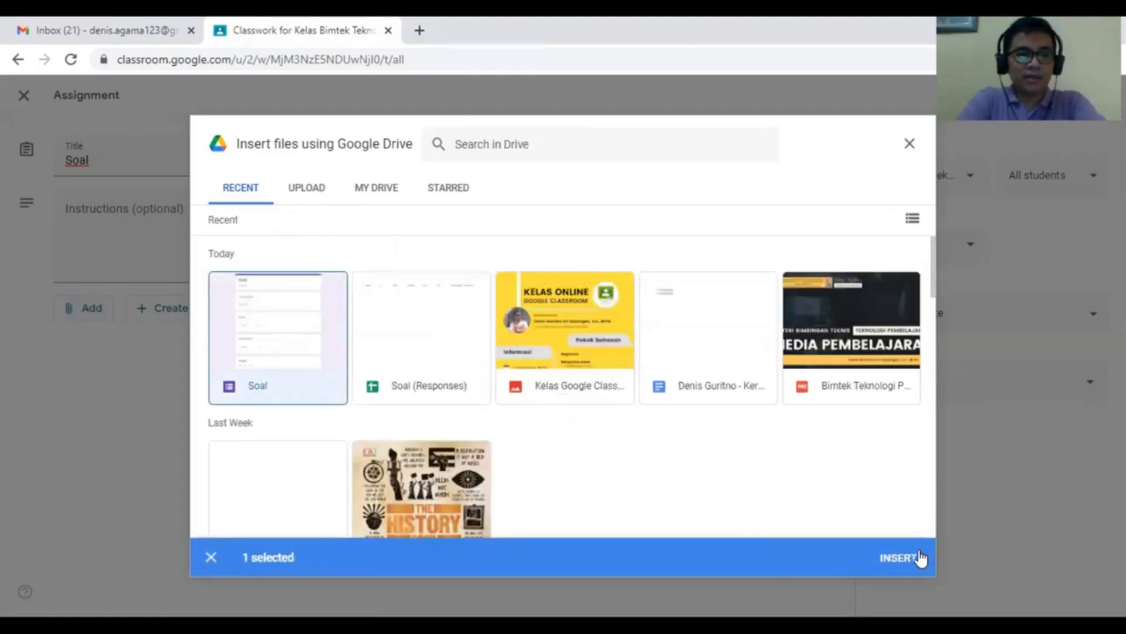
left_click(908, 556)
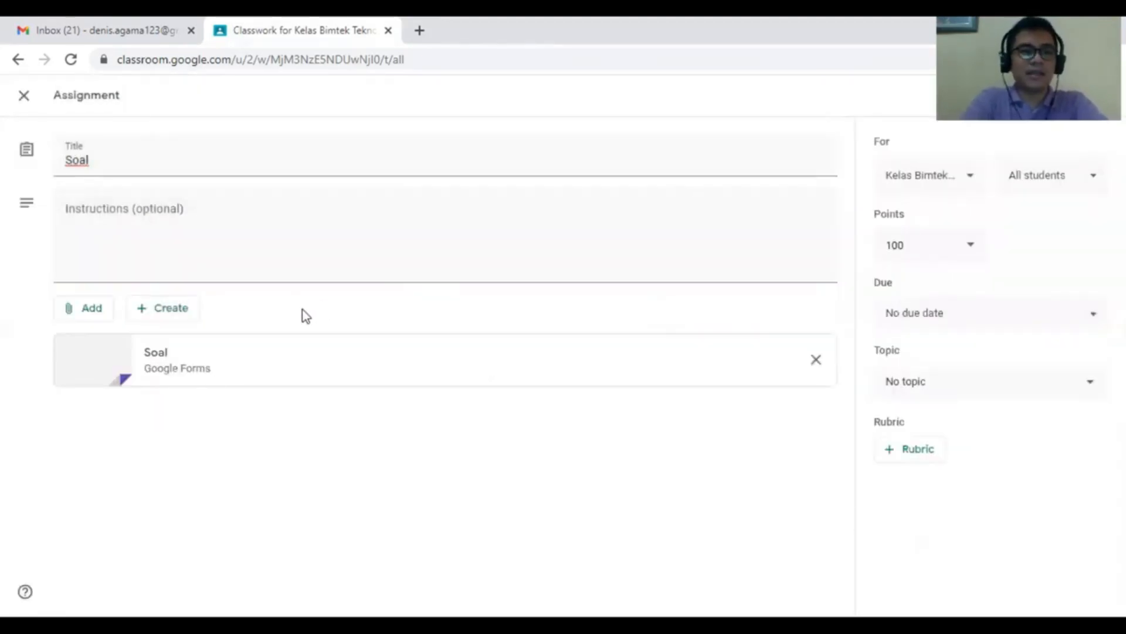
- Assign the work to one student instead of all students
left_click(1056, 178)
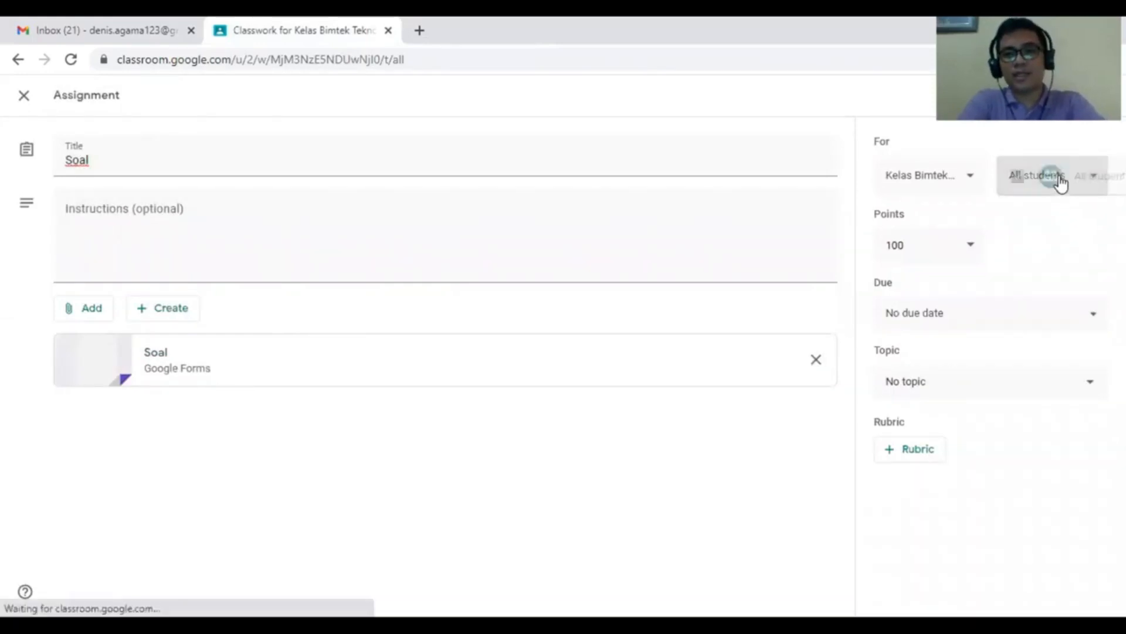
left_click(958, 232)
left_click(946, 263)
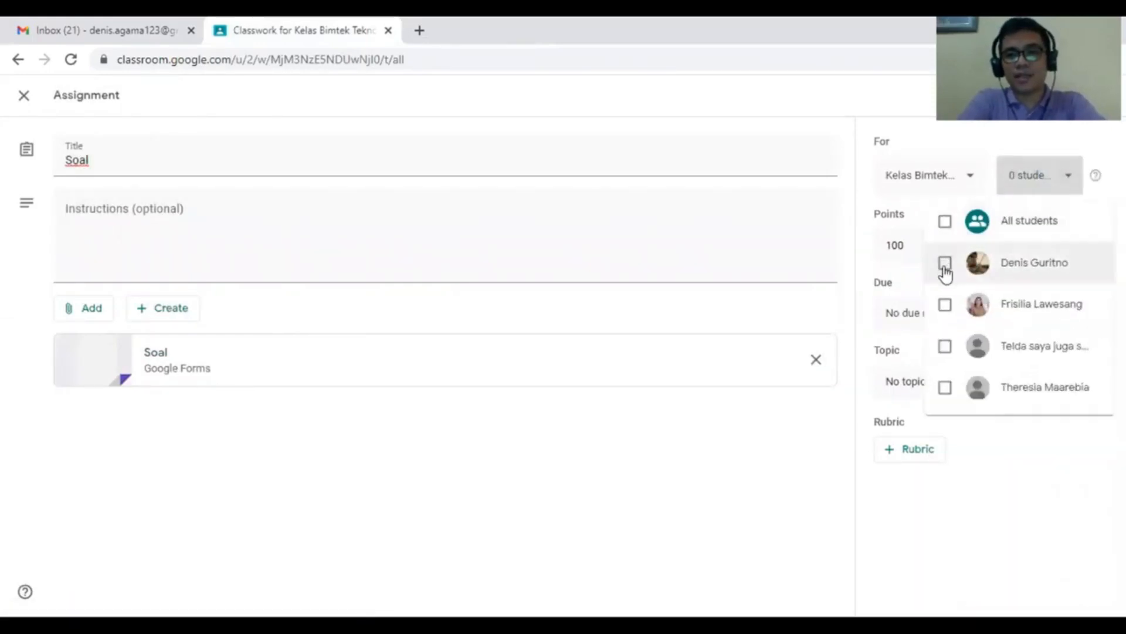
left_click(996, 494)
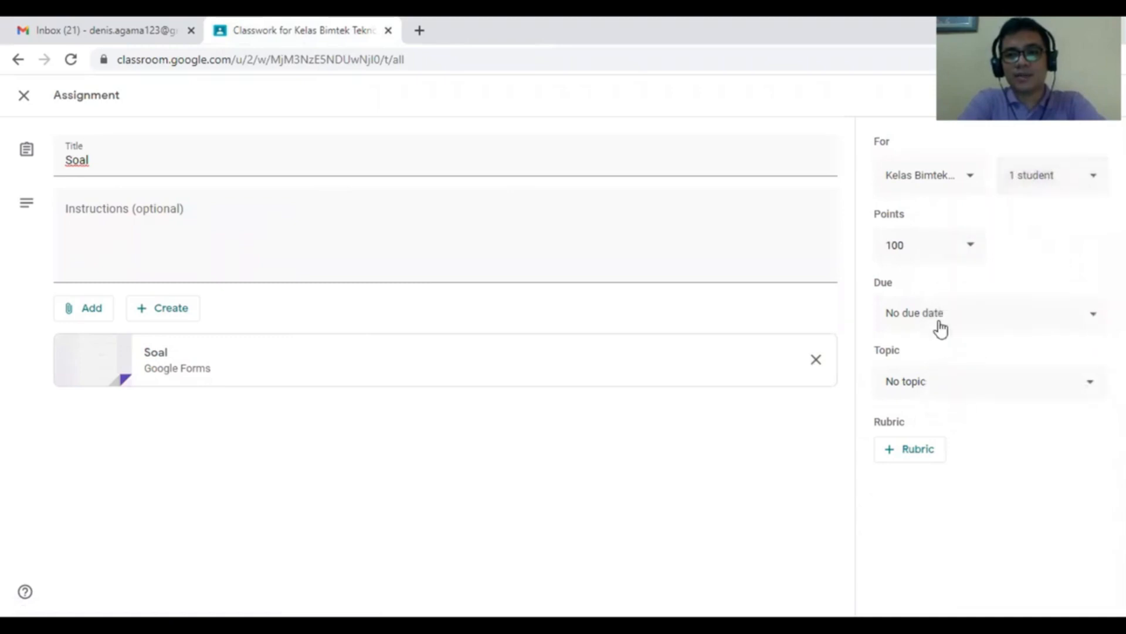
- Set the assignment's due date to December 1
left_click(941, 324)
left_click(968, 369)
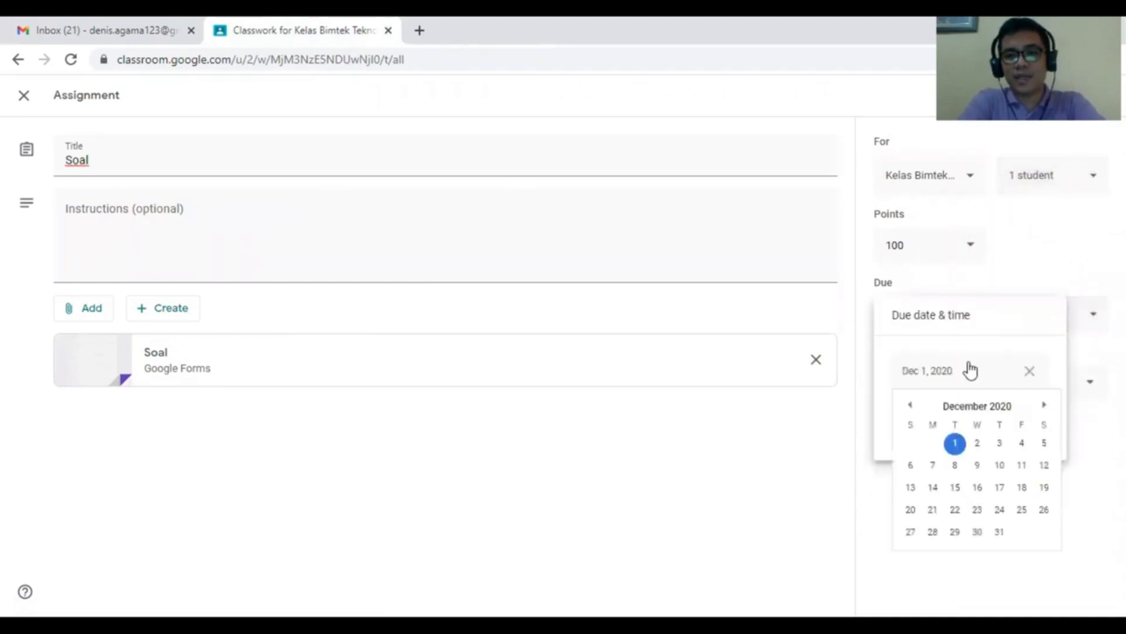
left_click(957, 444)
left_click(958, 524)
- File the assignment under topic Pendalaman Materi and save it as a draft
left_click(932, 391)
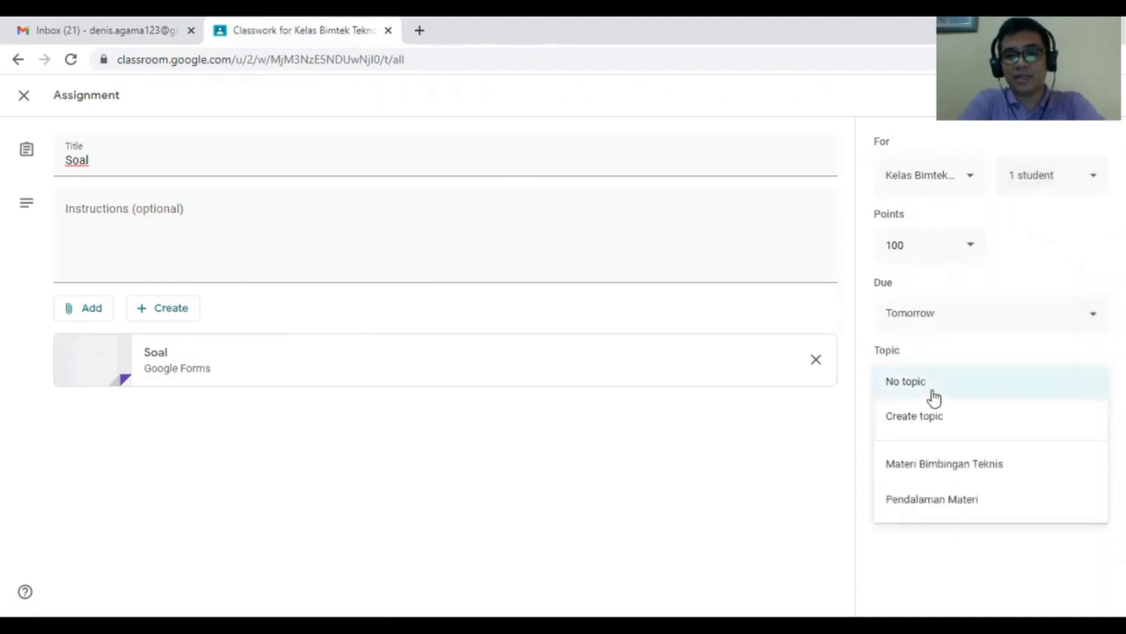
left_click(954, 500)
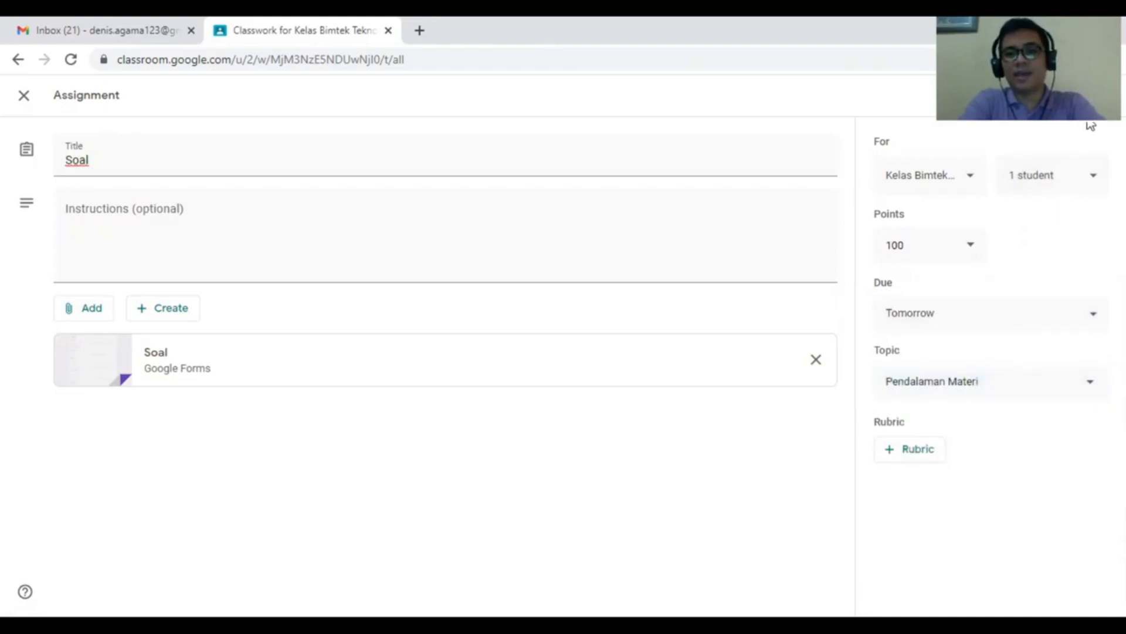
left_click(1103, 95)
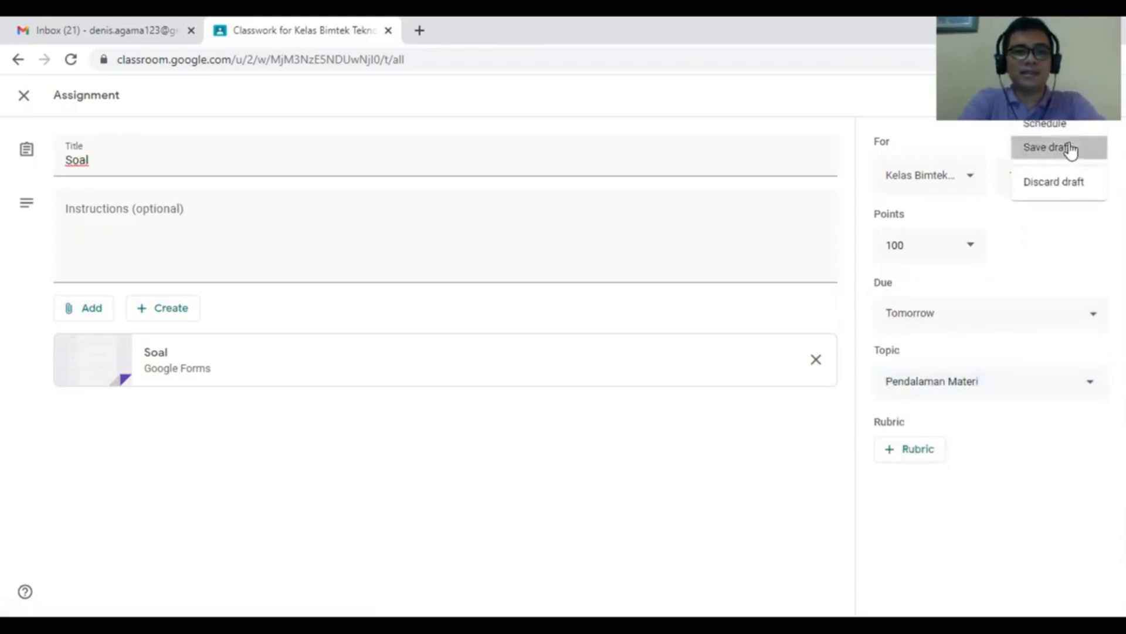
left_click(1069, 145)
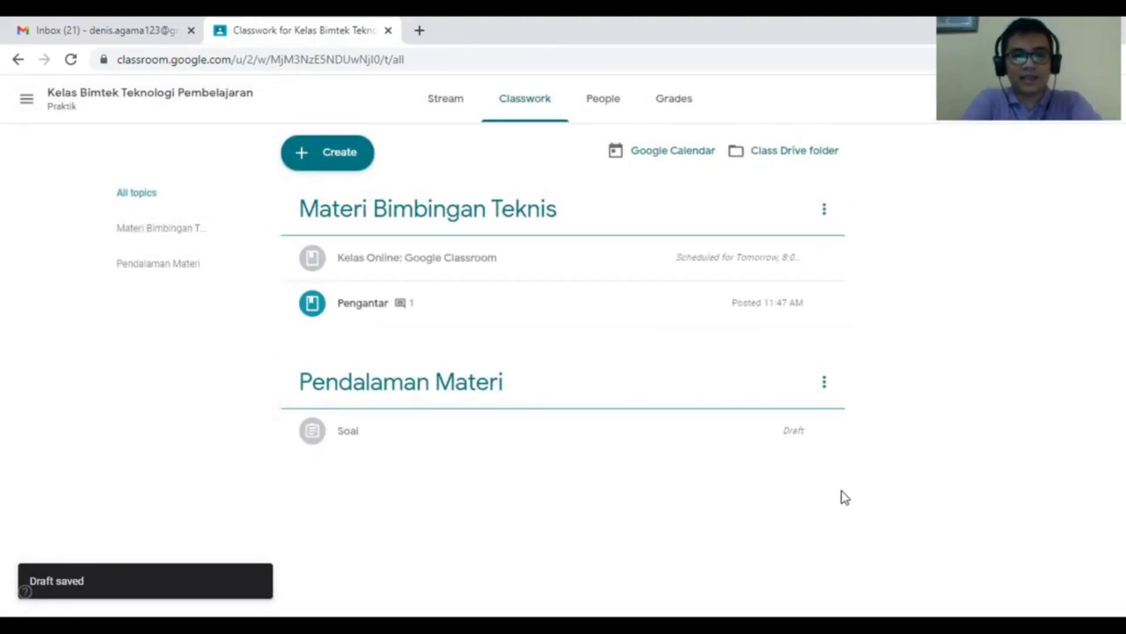
- Reopen the Soal draft and schedule it to post on Dec 1, 2020 at 8:00 AM
left_click(825, 434)
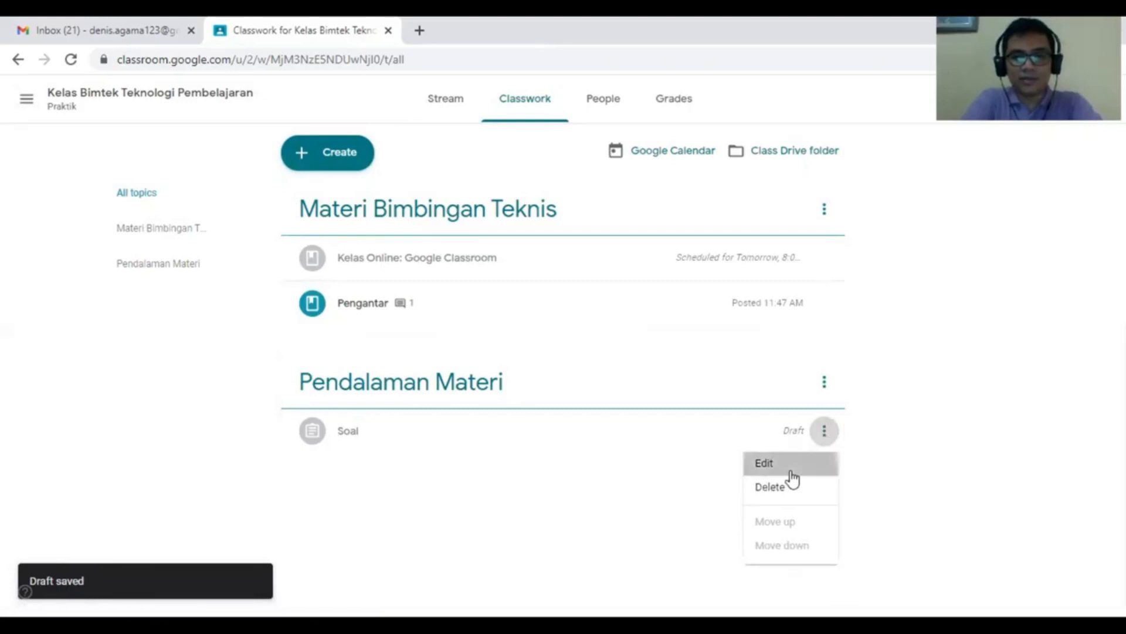
left_click(792, 466)
left_click(1103, 95)
left_click(1078, 127)
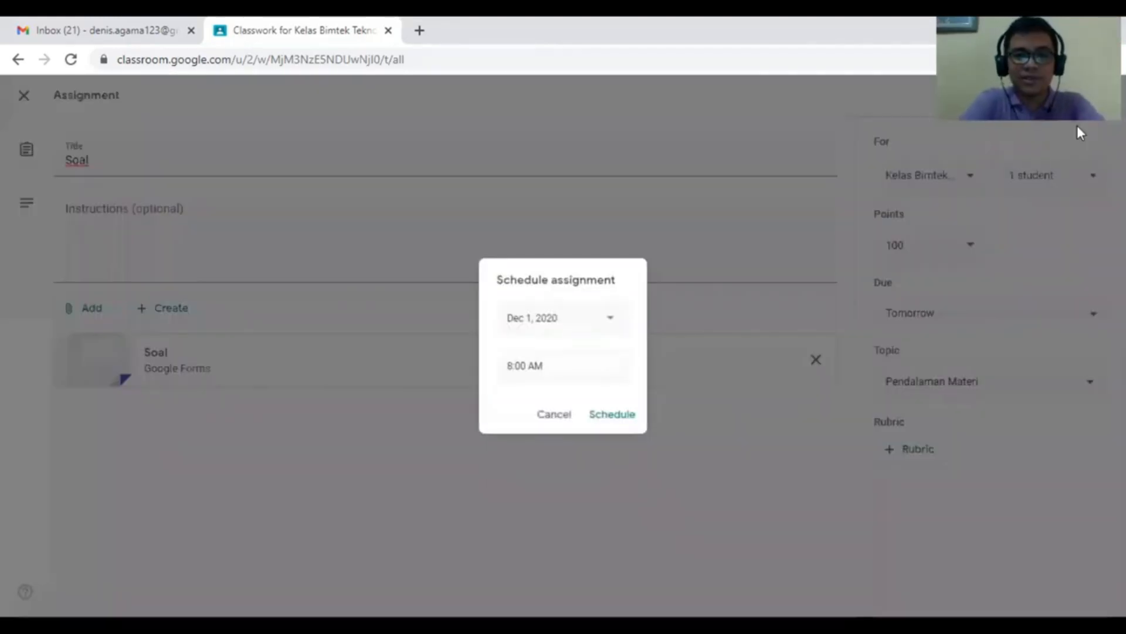
left_click(622, 424)
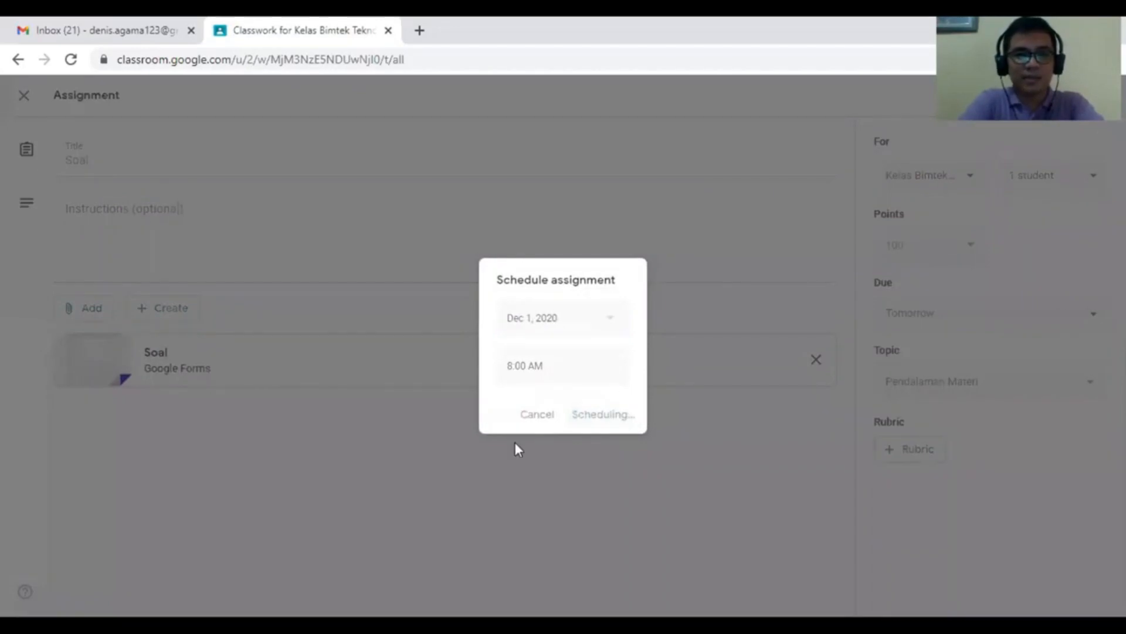